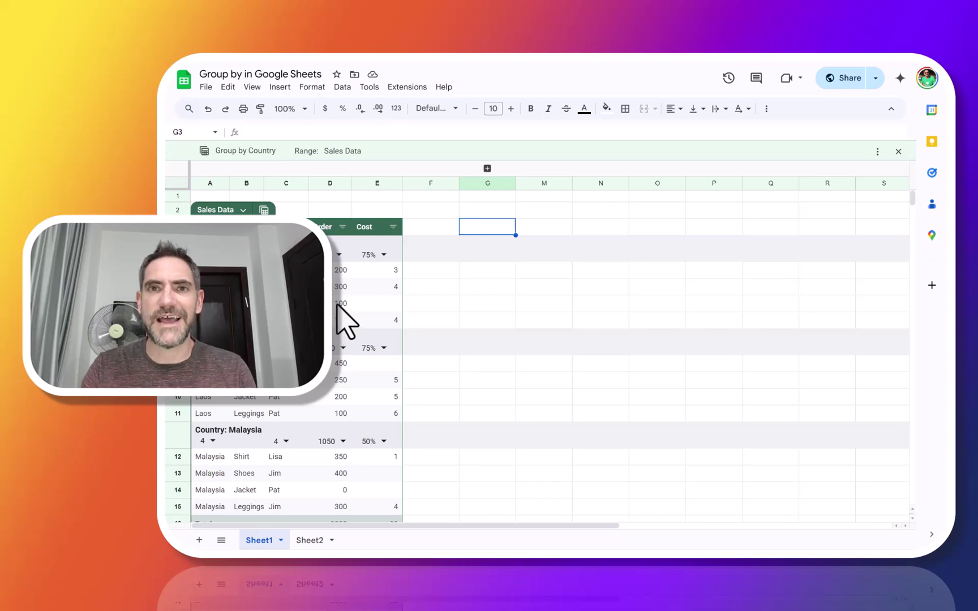
# Step: On Sheet2, create a temporary view of Table1 grouped by Item (Jacket, Leggings, Shirt)
pyautogui.click(482, 303)
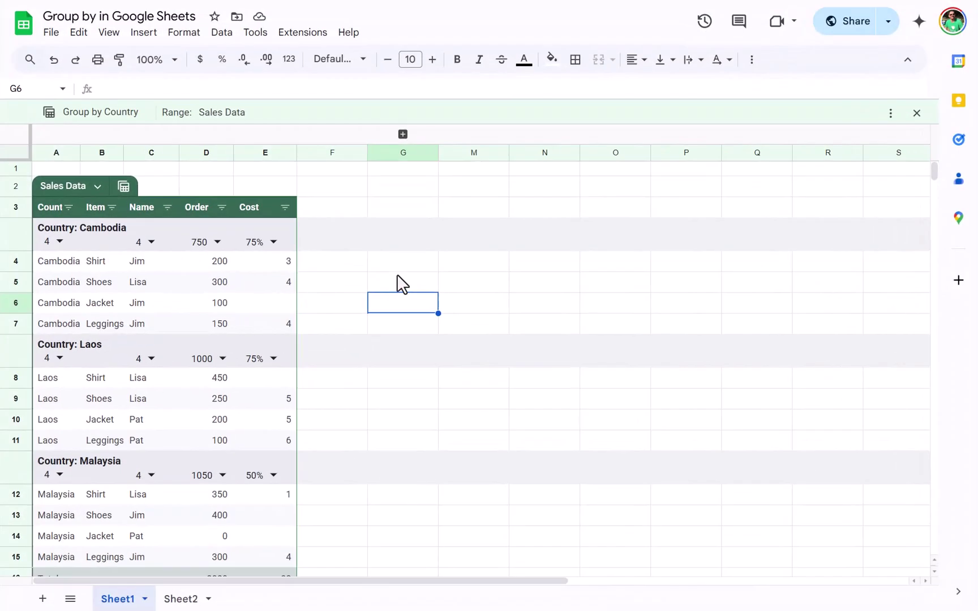
pyautogui.click(406, 267)
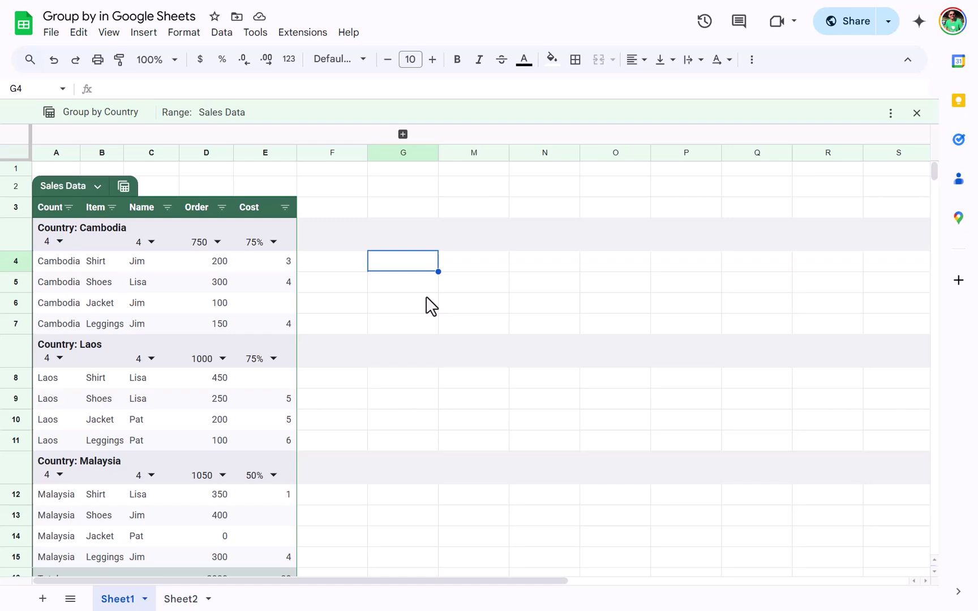
pyautogui.click(181, 600)
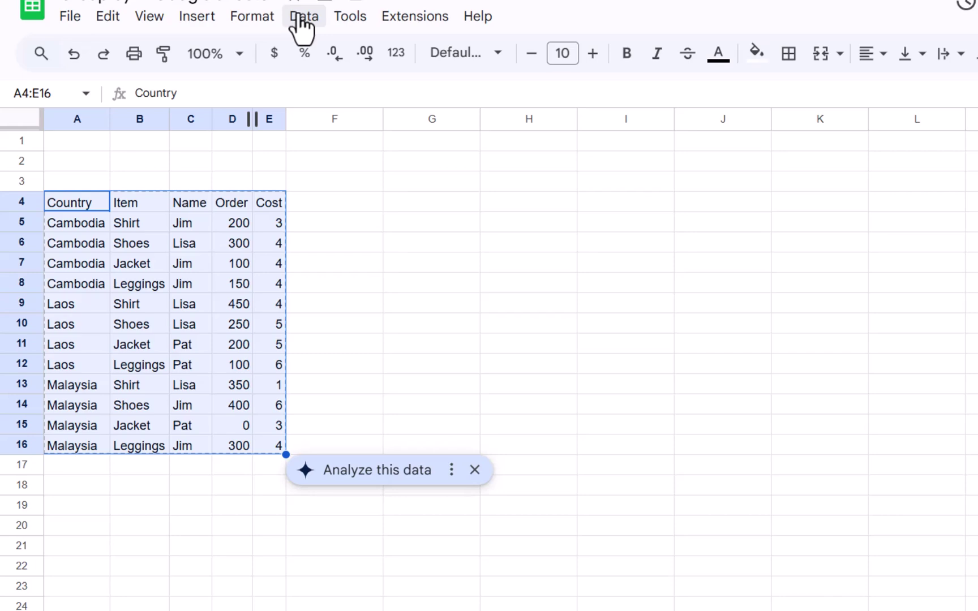
pyautogui.click(303, 17)
pyautogui.moveTo(384, 160)
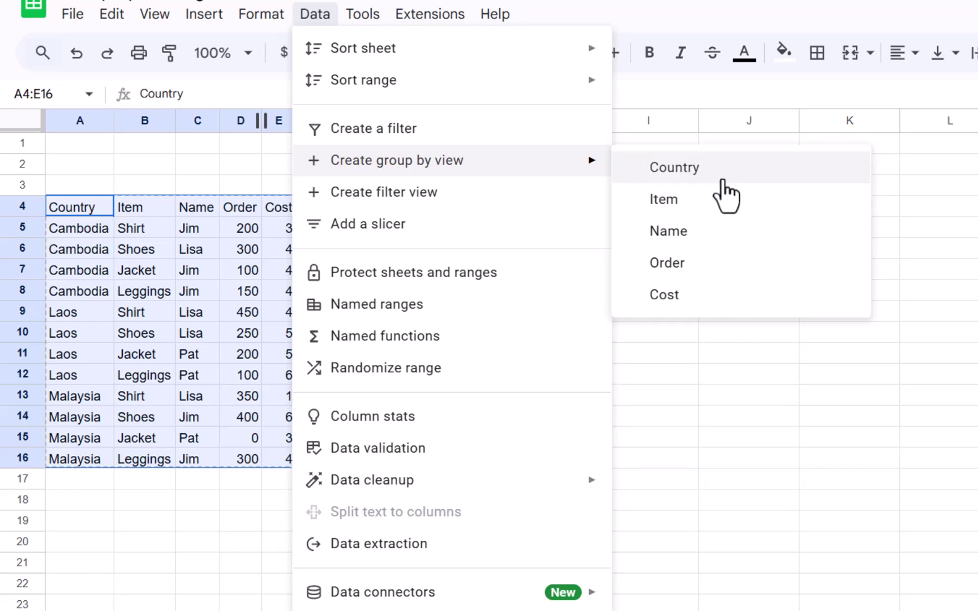
pyautogui.click(753, 221)
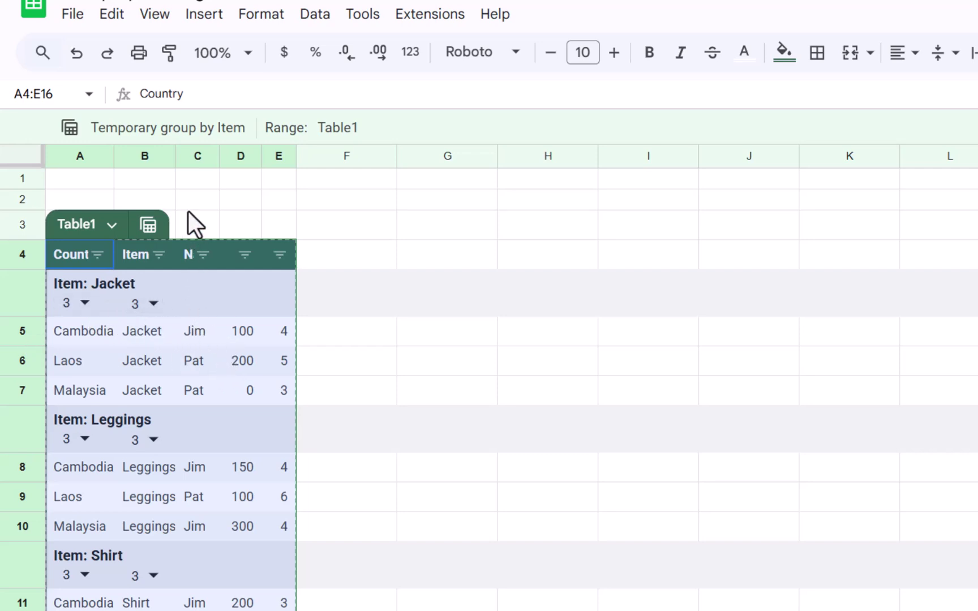
# Step: Widen columns C–E and set each Item group's Order summary to Max
pyautogui.moveTo(194, 158); pyautogui.dragTo(339, 158)
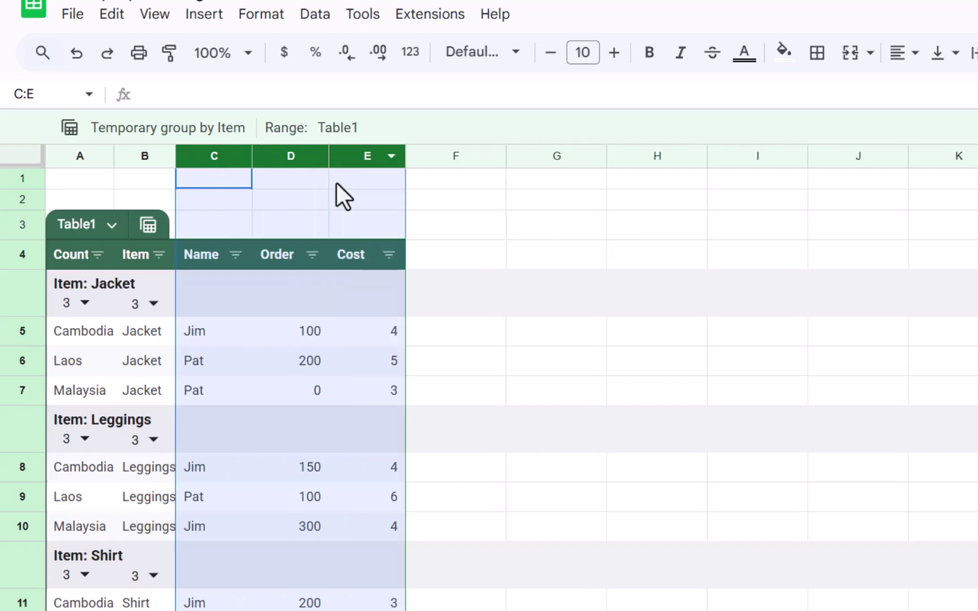
pyautogui.click(302, 360)
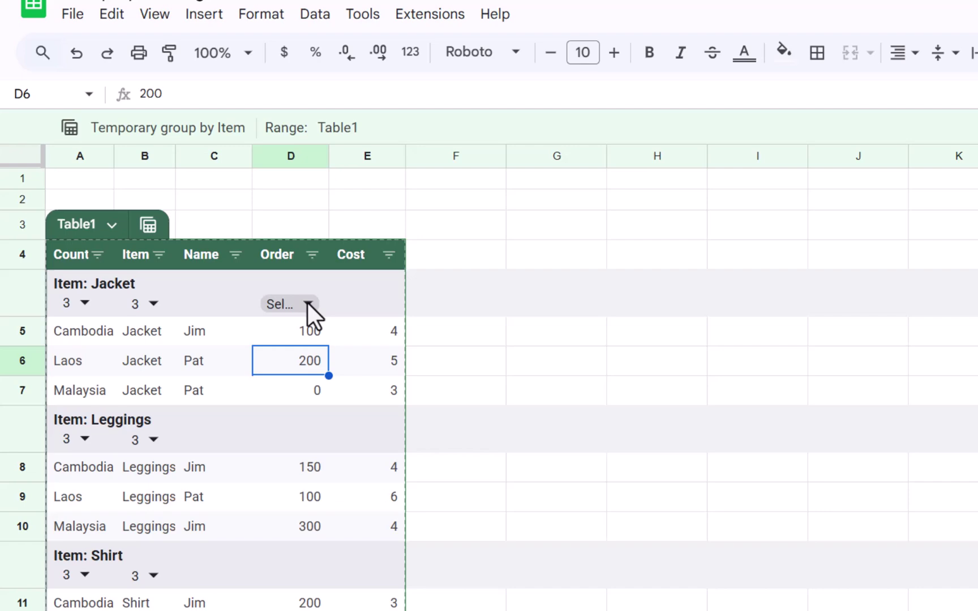
pyautogui.click(308, 304)
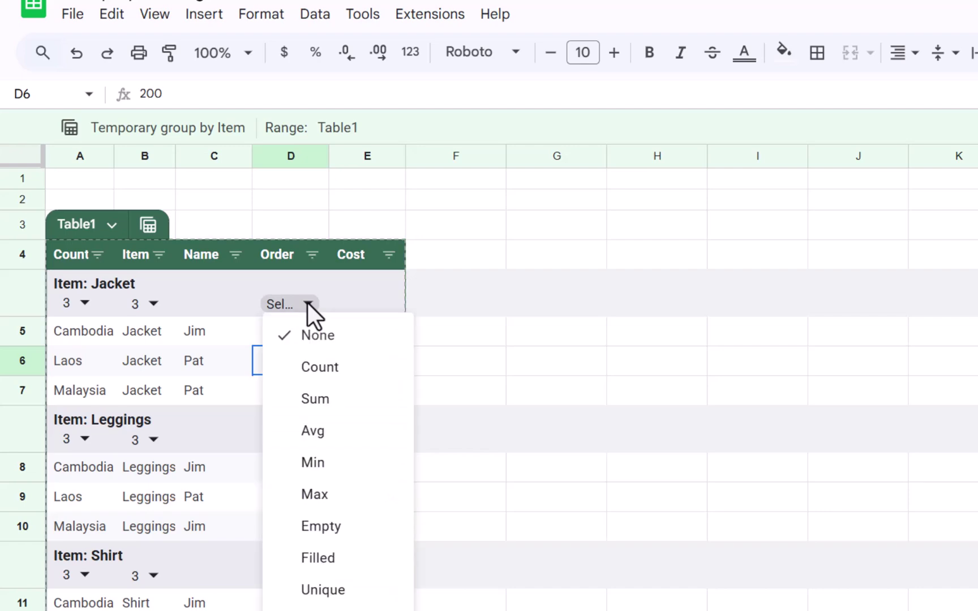
pyautogui.click(349, 400)
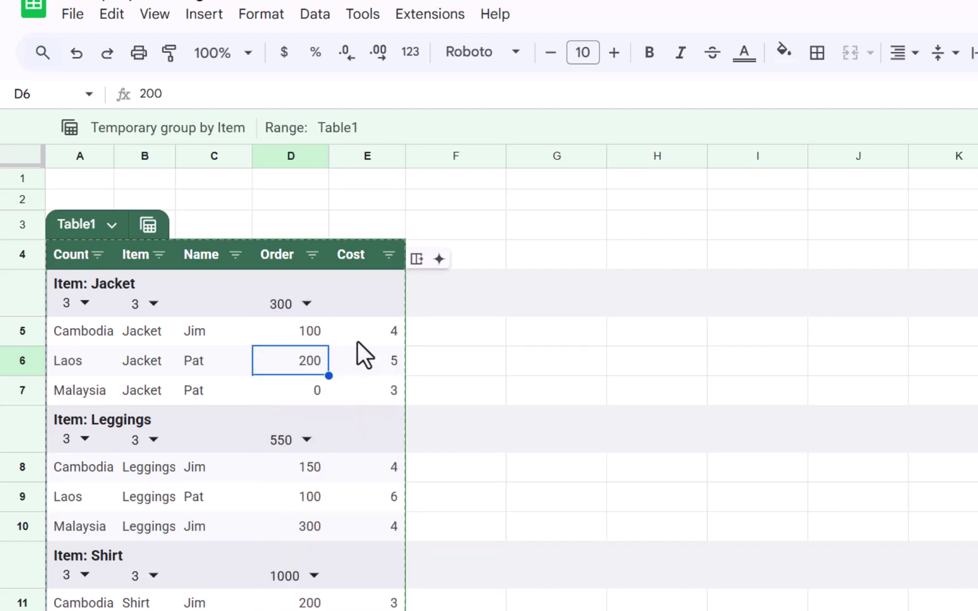
pyautogui.click(302, 441)
pyautogui.click(341, 231)
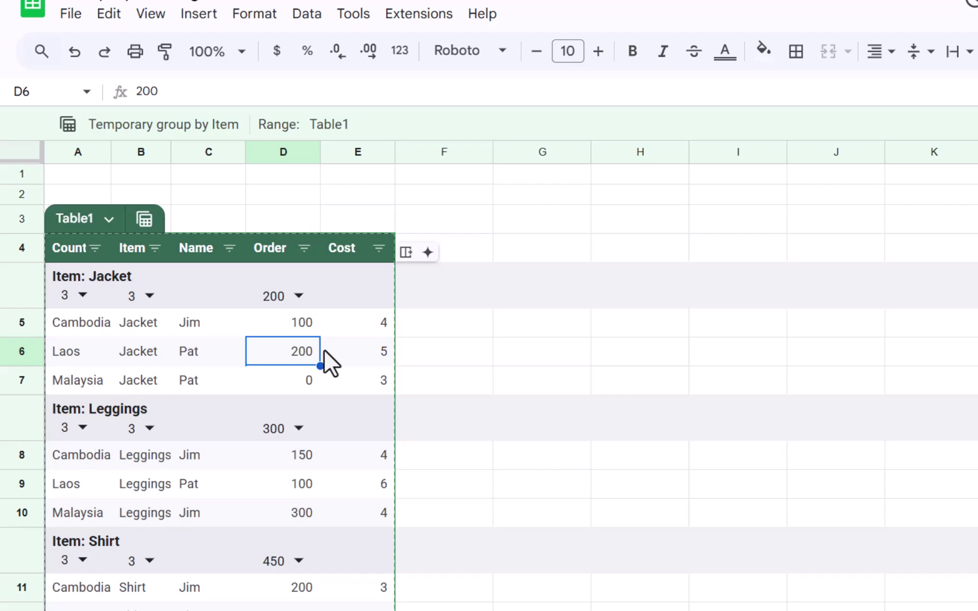
# Step: Set each group's Cost summary to Max and widen the Cost column
pyautogui.click(323, 259)
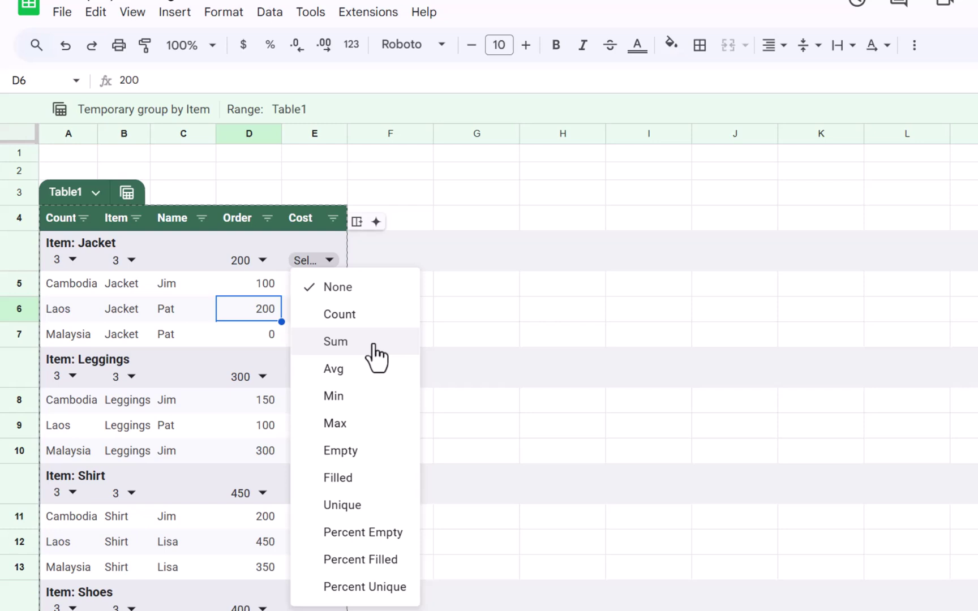
pyautogui.click(370, 432)
pyautogui.click(349, 289)
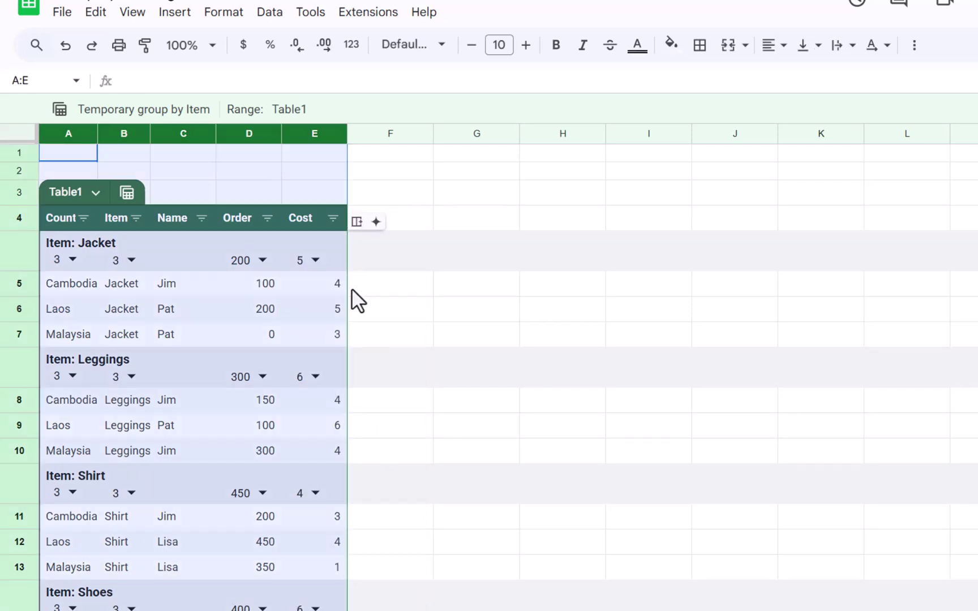
pyautogui.click(304, 297)
pyautogui.moveTo(348, 136)
pyautogui.mouseDown()
pyautogui.moveTo(411, 135)
pyautogui.moveTo(353, 133)
pyautogui.mouseUp()
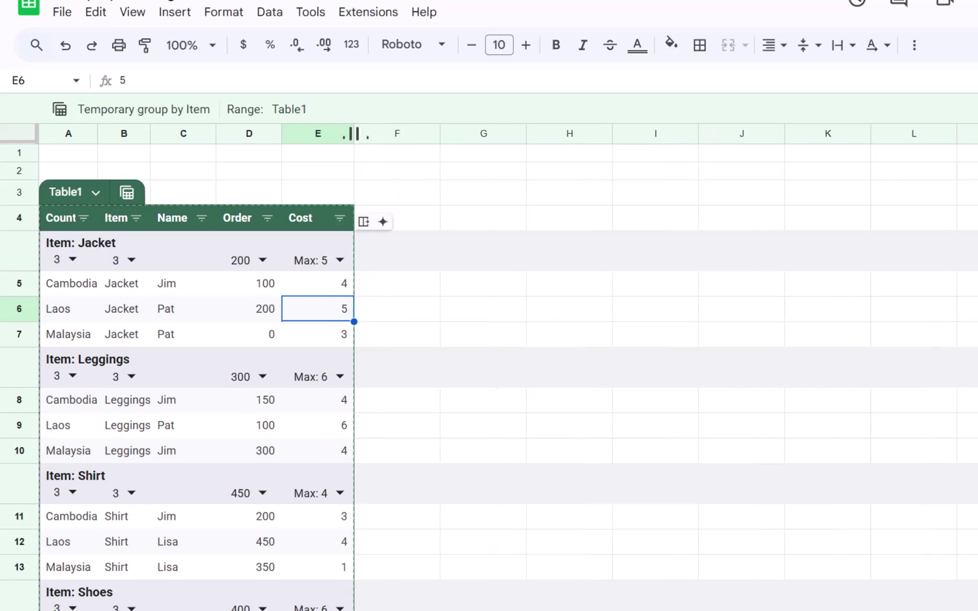
# Step: Exit the Item grouping and save it as the view 'By Item'
pyautogui.click(126, 194)
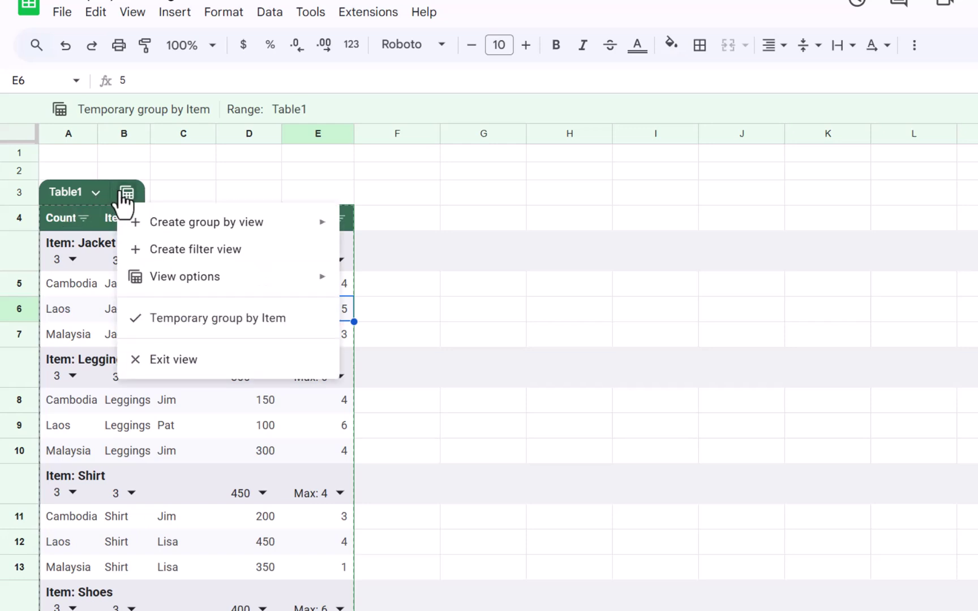
pyautogui.click(195, 362)
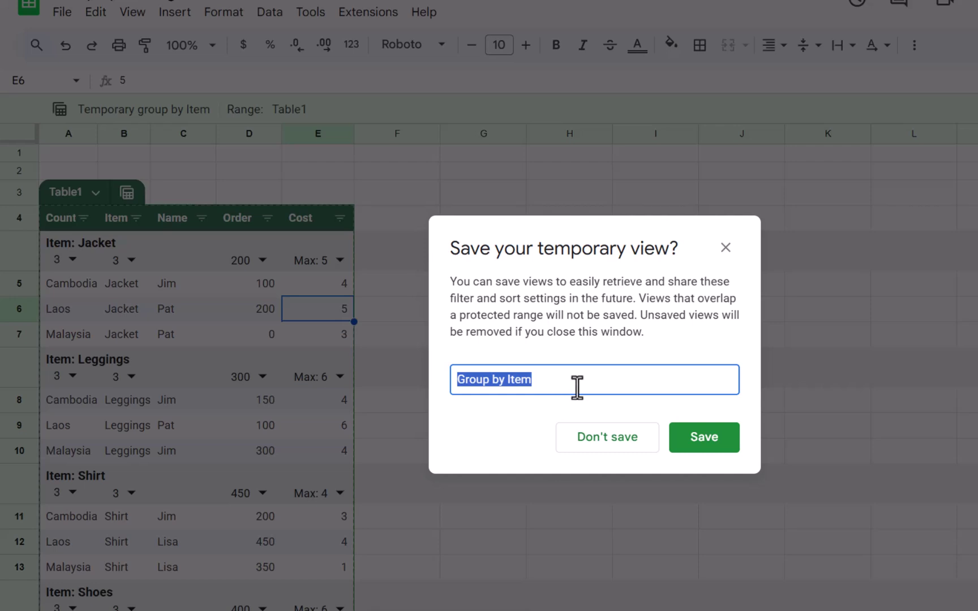
pyautogui.press('Home')
pyautogui.hotkey('ctrl', 'shift', 'Right')
pyautogui.hotkey('ctrl', 'shift', 'Right')
pyautogui.write('B')
pyautogui.click(707, 447)
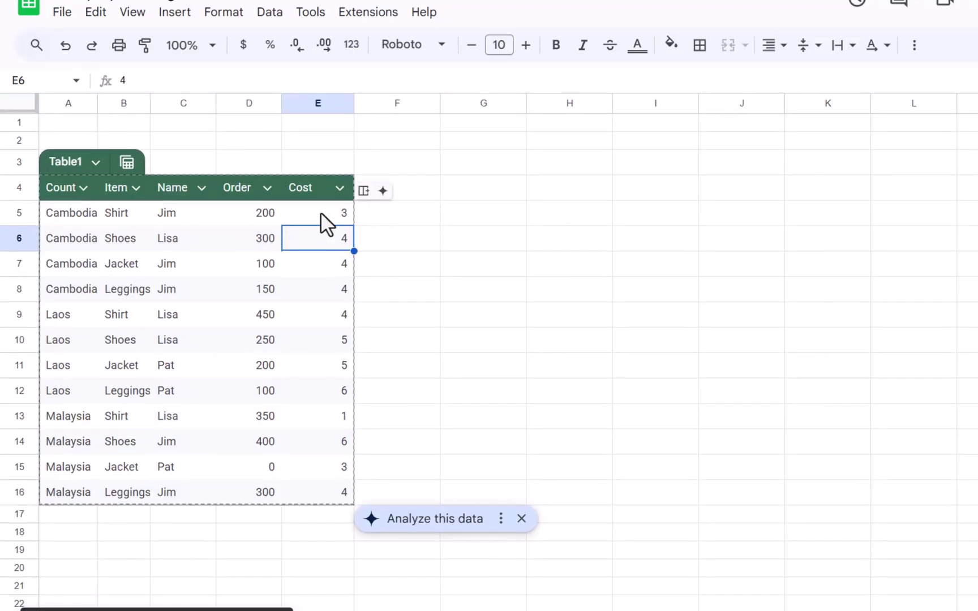
# Step: Group Table1 by Country, averaging Order and counting Cost, and widen those columns
pyautogui.click(126, 164)
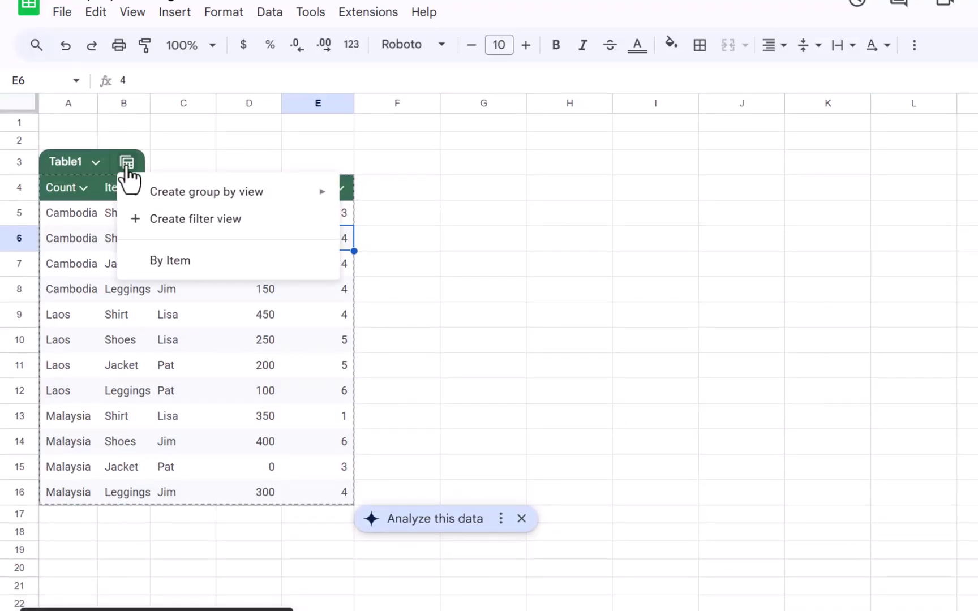
pyautogui.moveTo(201, 194)
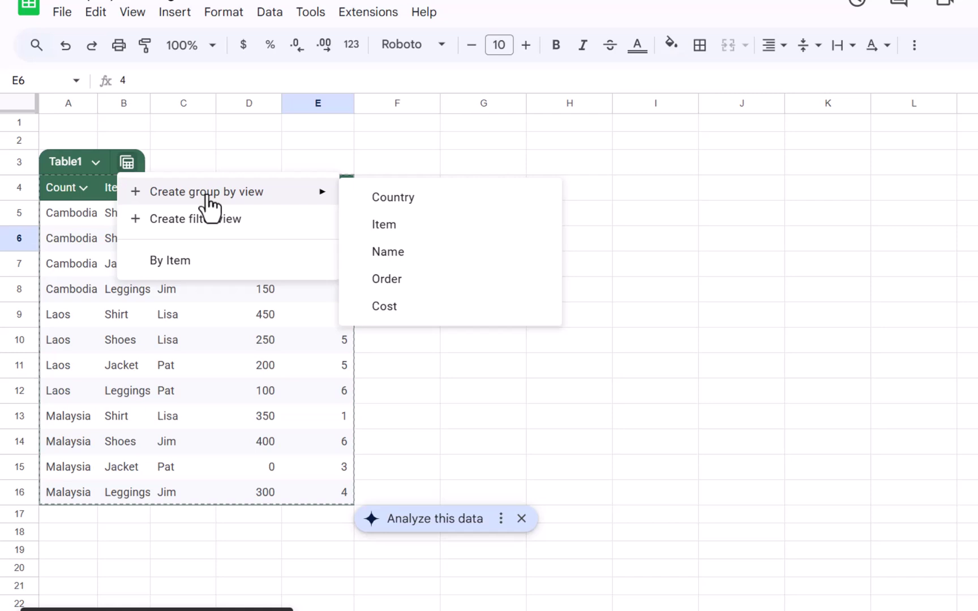
pyautogui.click(491, 199)
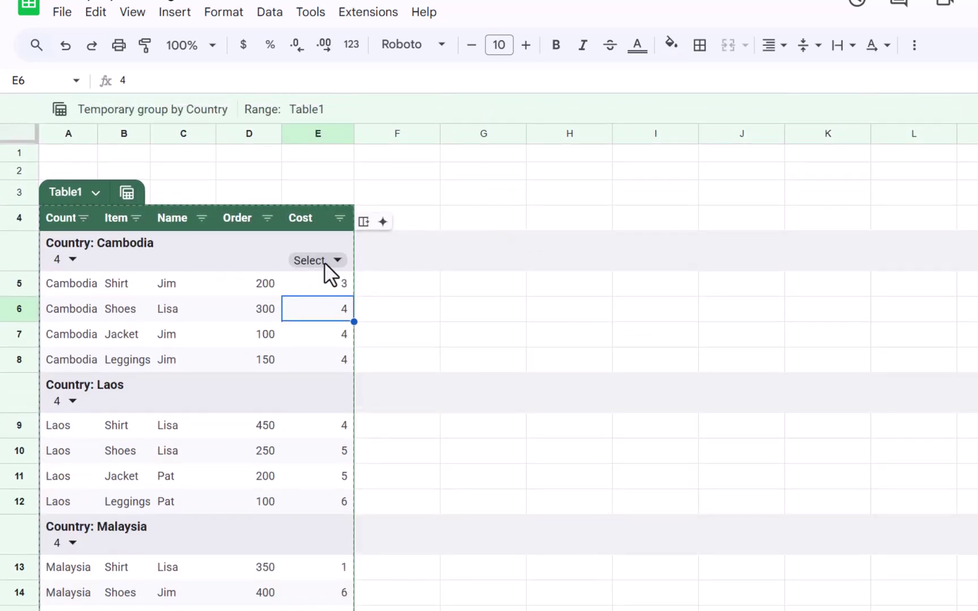
pyautogui.click(328, 261)
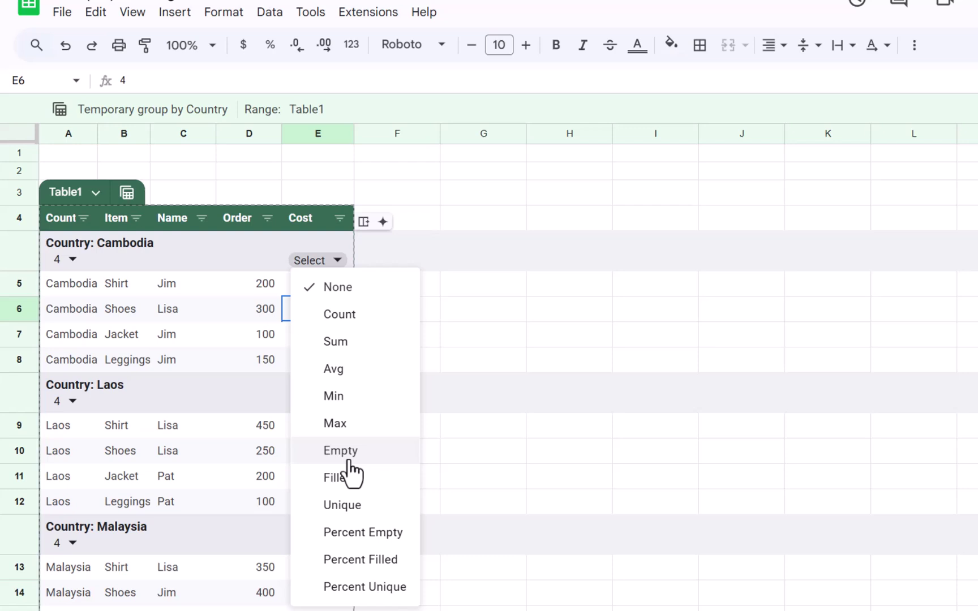
pyautogui.click(373, 478)
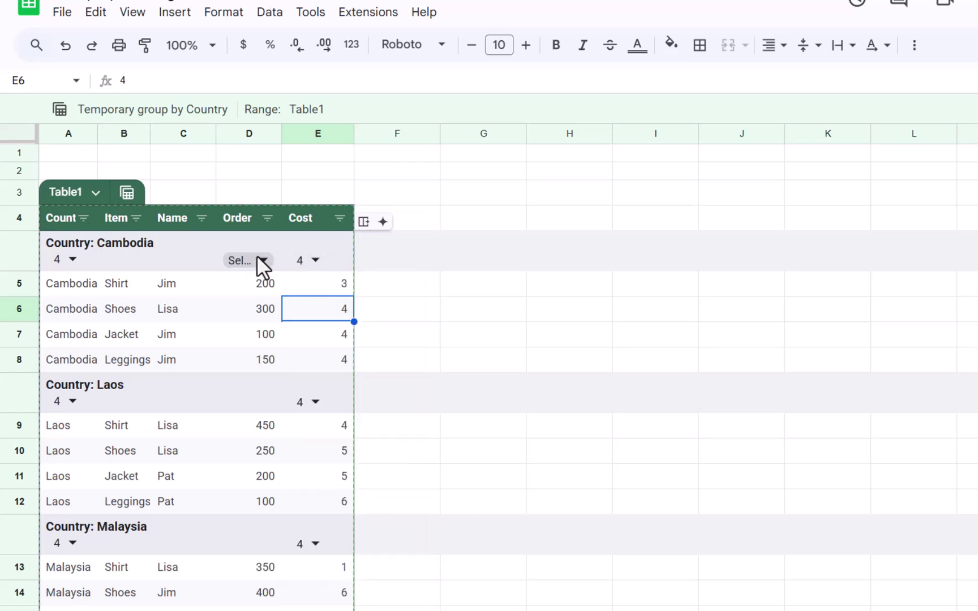
pyautogui.click(258, 259)
pyautogui.click(312, 377)
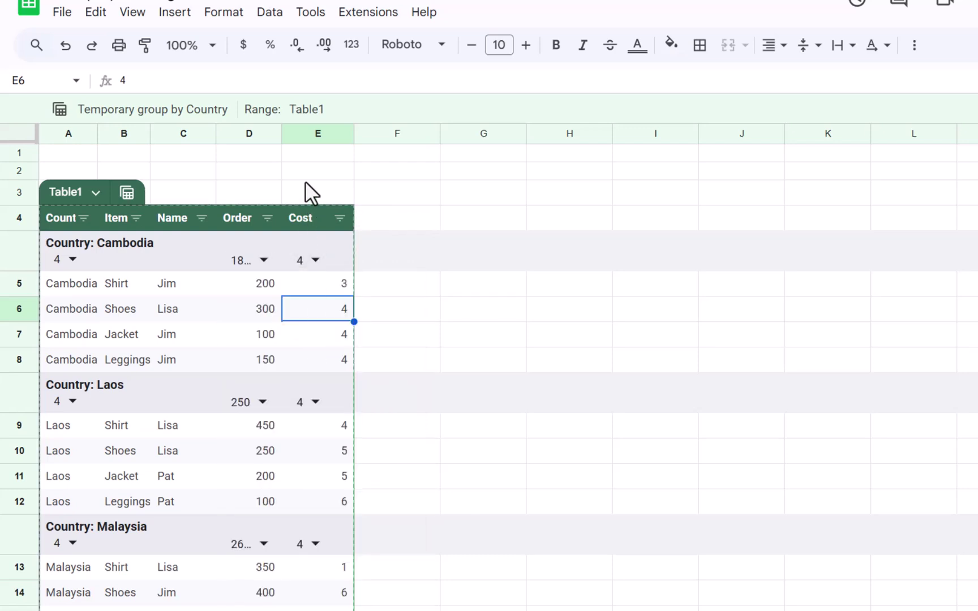
pyautogui.moveTo(300, 134); pyautogui.dragTo(382, 142)
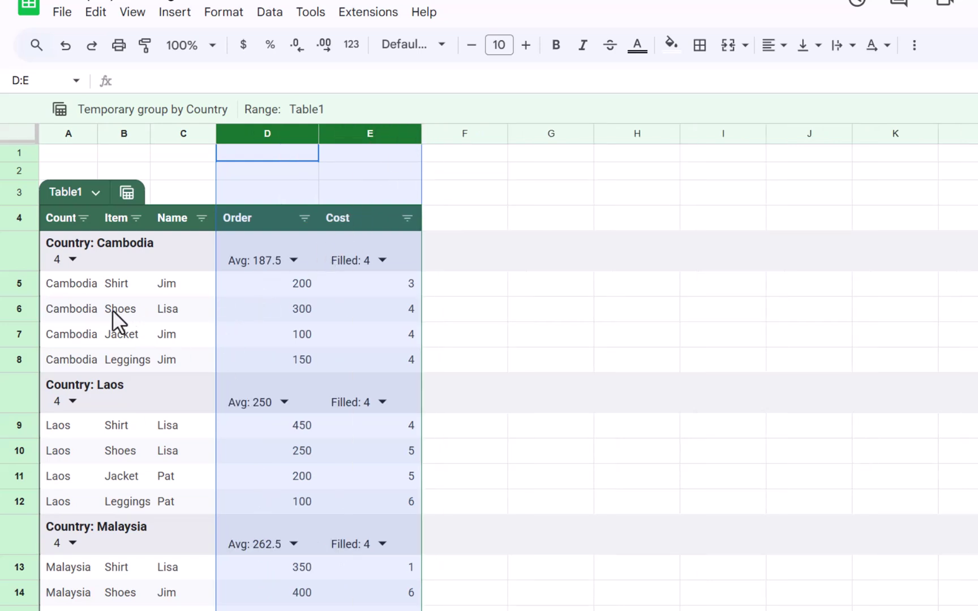
# Step: Type into cell G7, then change Cambodia's Jacket Order value in D7 to 600
pyautogui.click(69, 260)
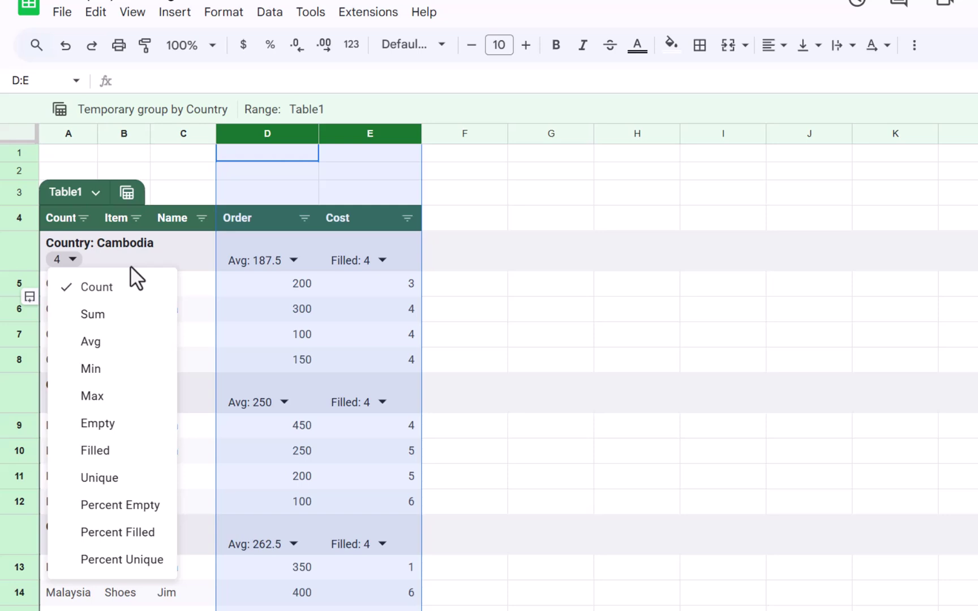
pyautogui.click(190, 261)
pyautogui.click(69, 260)
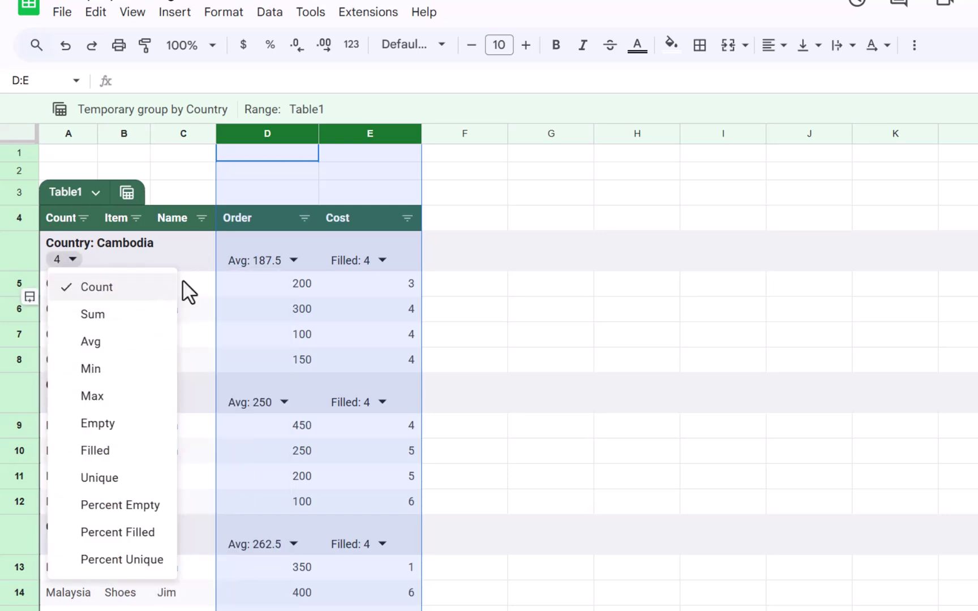
pyautogui.click(550, 334)
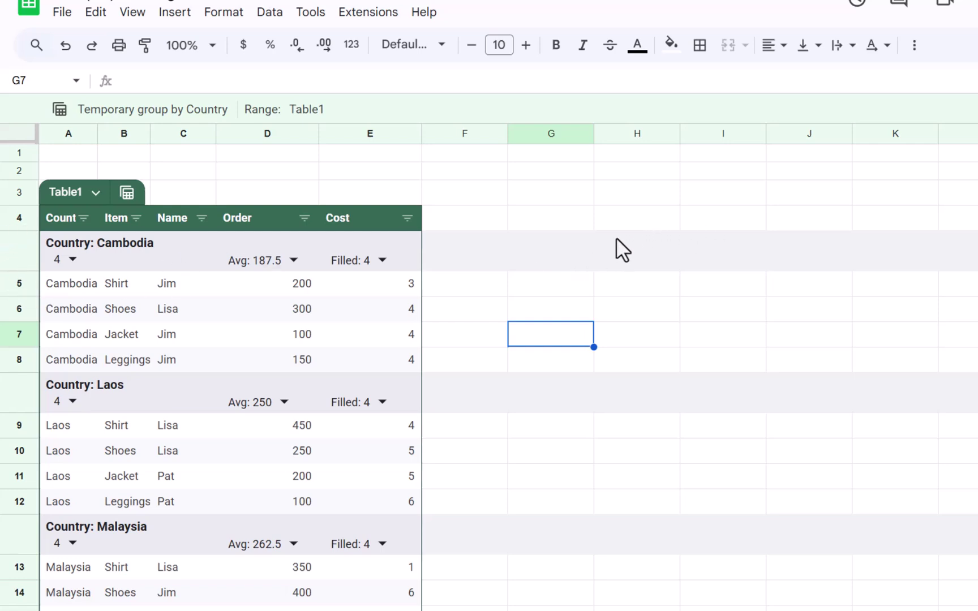
pyautogui.write('dfdcsd')
pyautogui.click(623, 326)
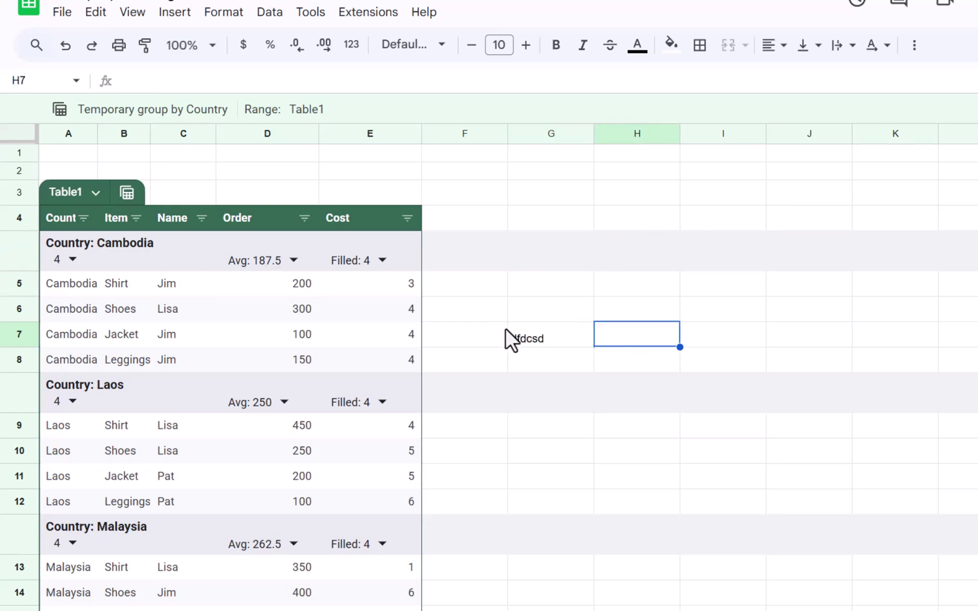
pyautogui.click(263, 332)
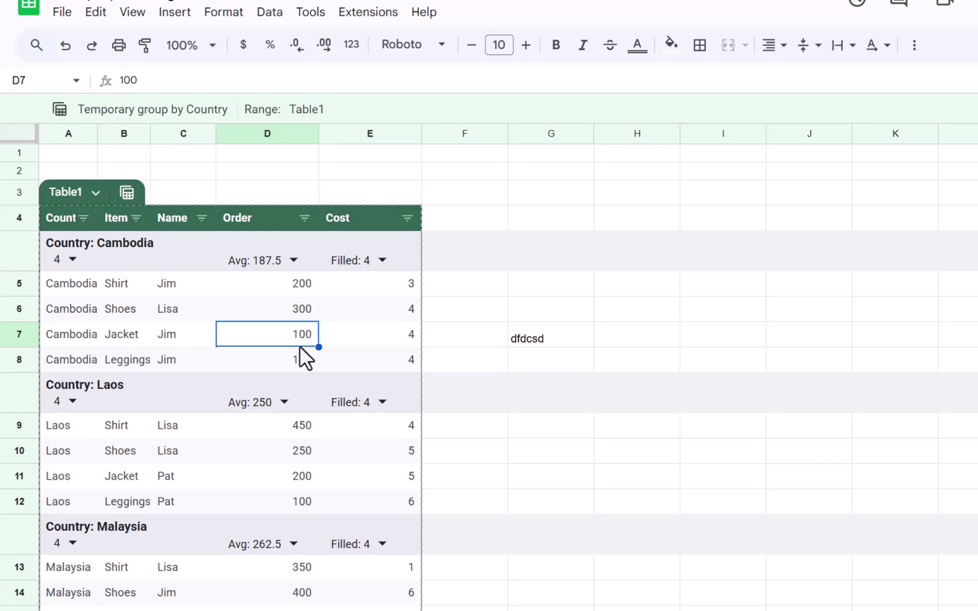
pyautogui.write('600')
pyautogui.press('Return')
pyautogui.press('Up')
# Step: Exit the Country grouping and save it as the view 'By Country'
pyautogui.click(127, 193)
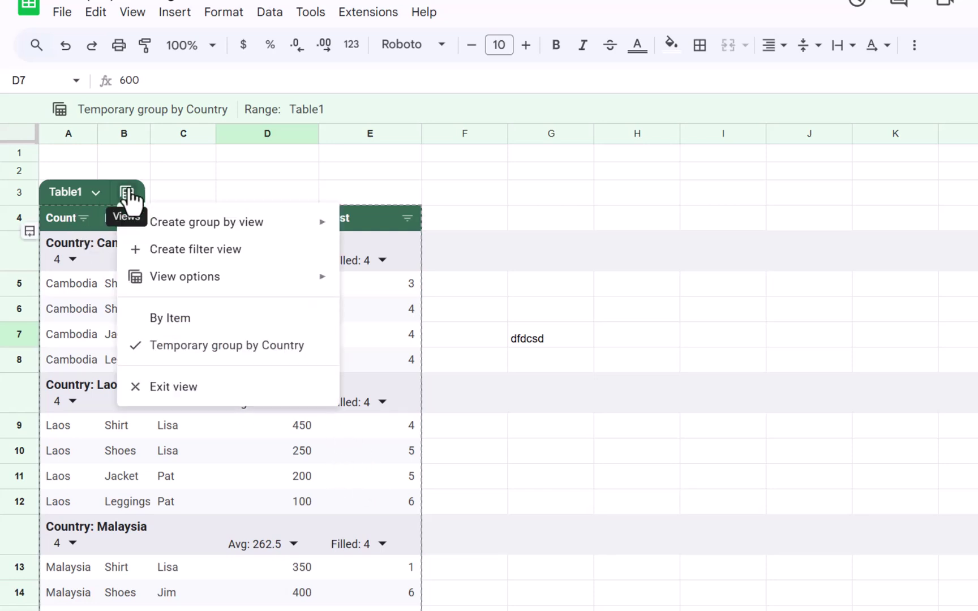
pyautogui.click(220, 391)
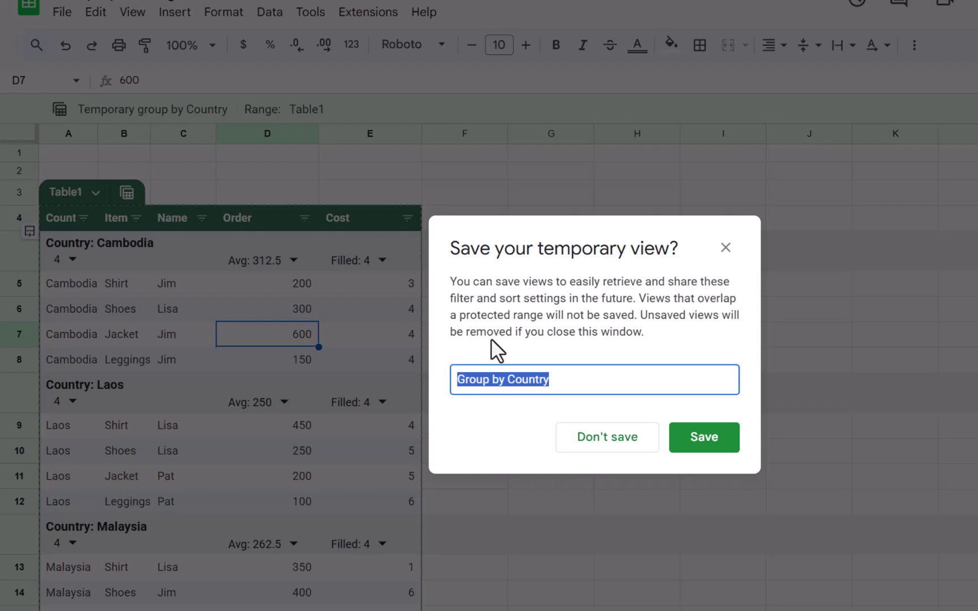
pyautogui.press('Home')
pyautogui.hotkey('ctrl', 'shift', 'Right')
pyautogui.hotkey('ctrl', 'shift', 'Right')
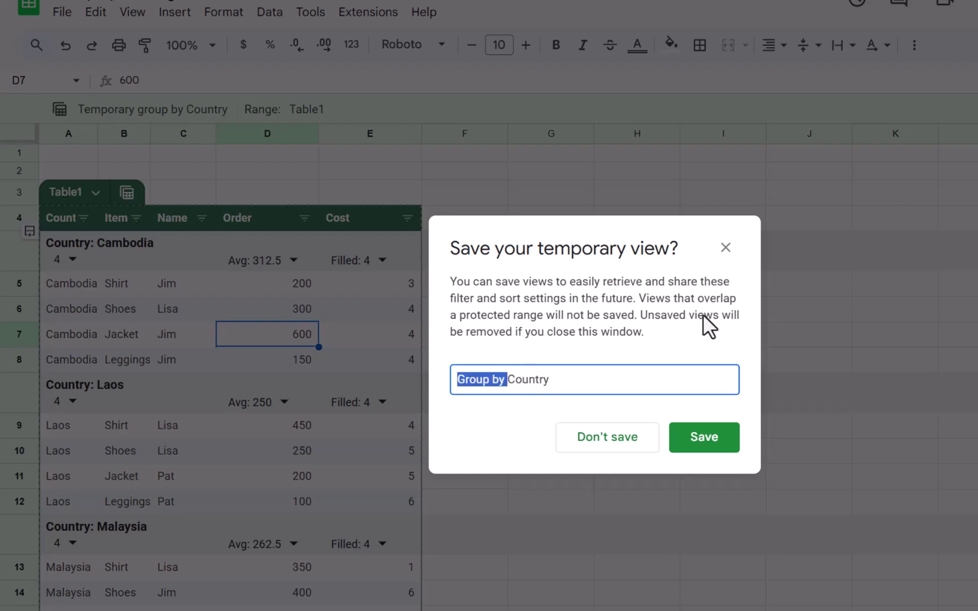
pyautogui.write('By')
pyautogui.press('Return')
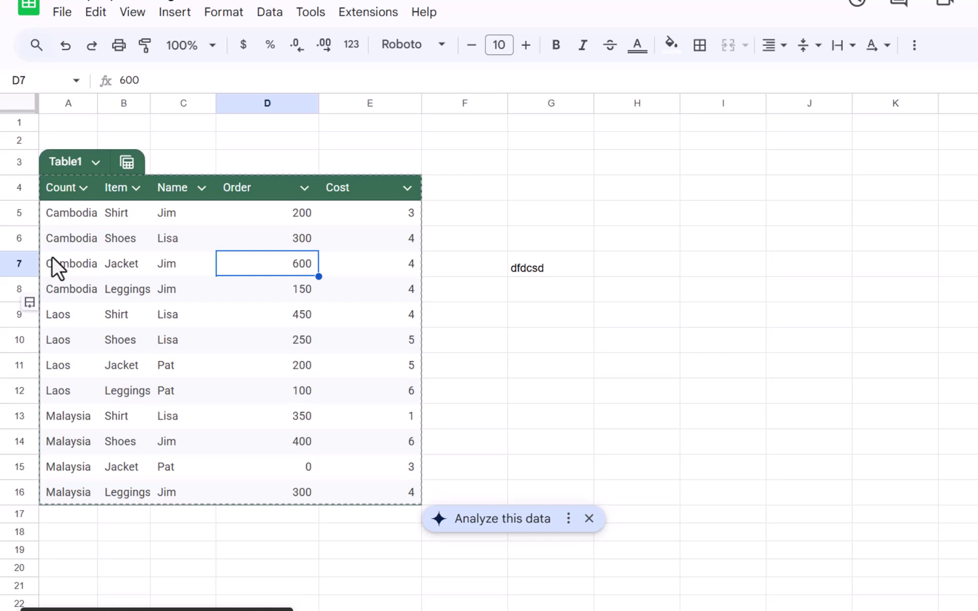
# Step: Enter the header 'Notes' in F4 so Table1 gains a Notes column
pyautogui.click(103, 235)
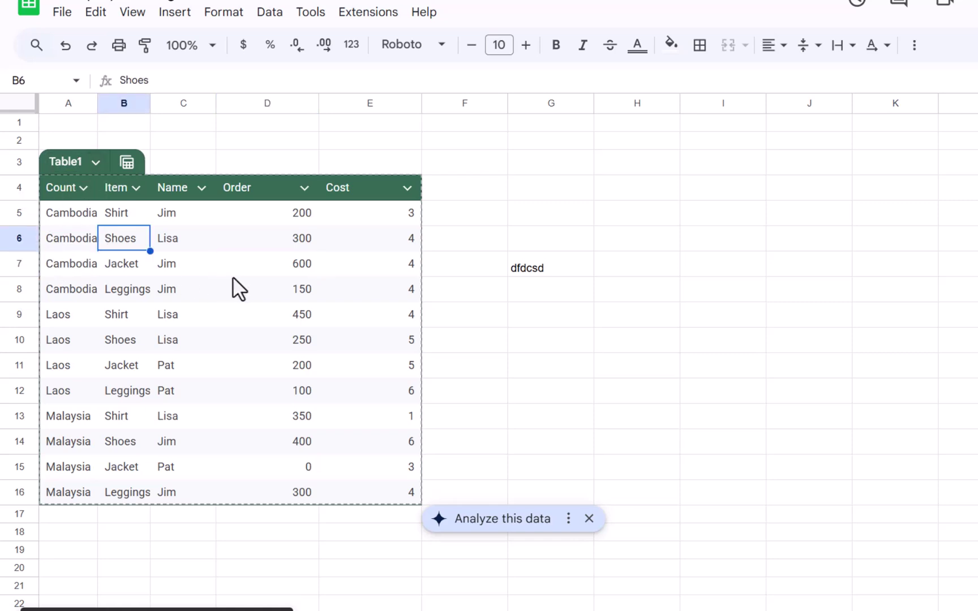
pyautogui.click(497, 183)
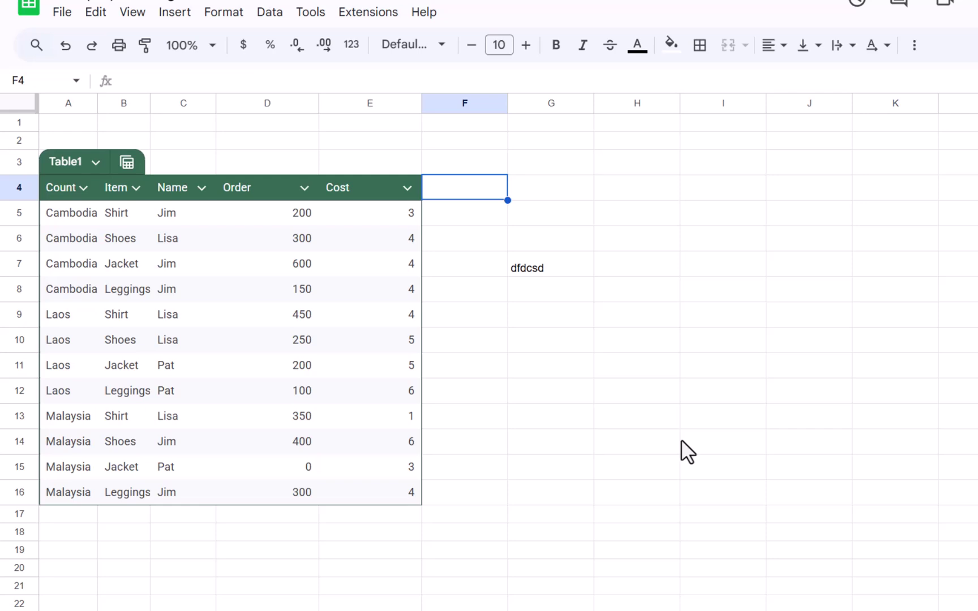
pyautogui.write('Notes')
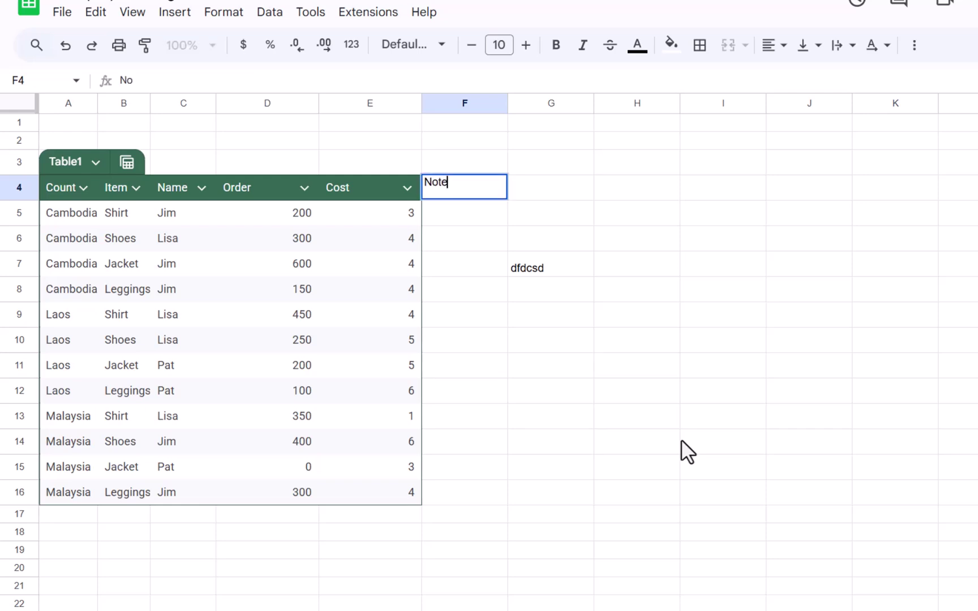
pyautogui.press('Return')
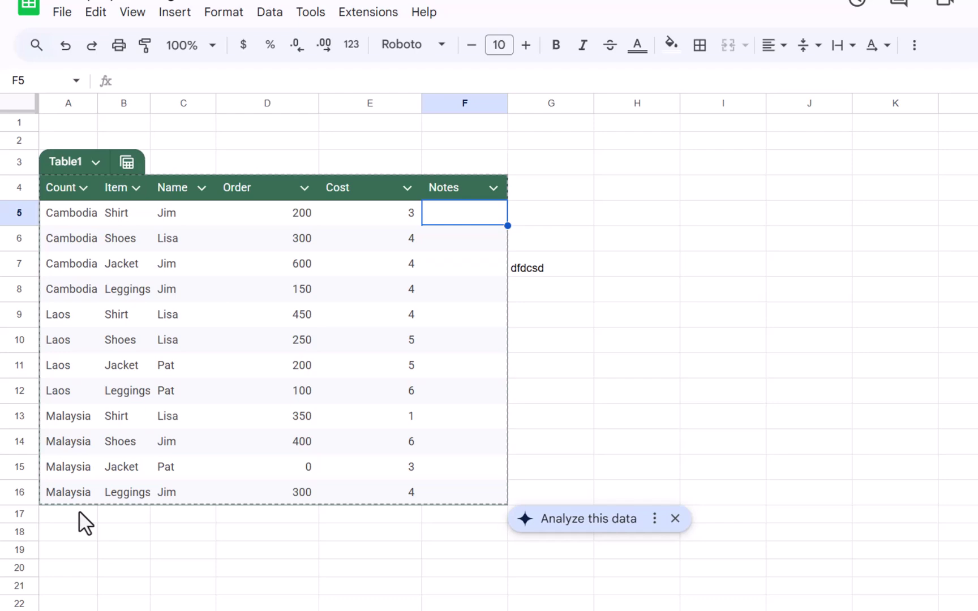
pyautogui.press('Up')
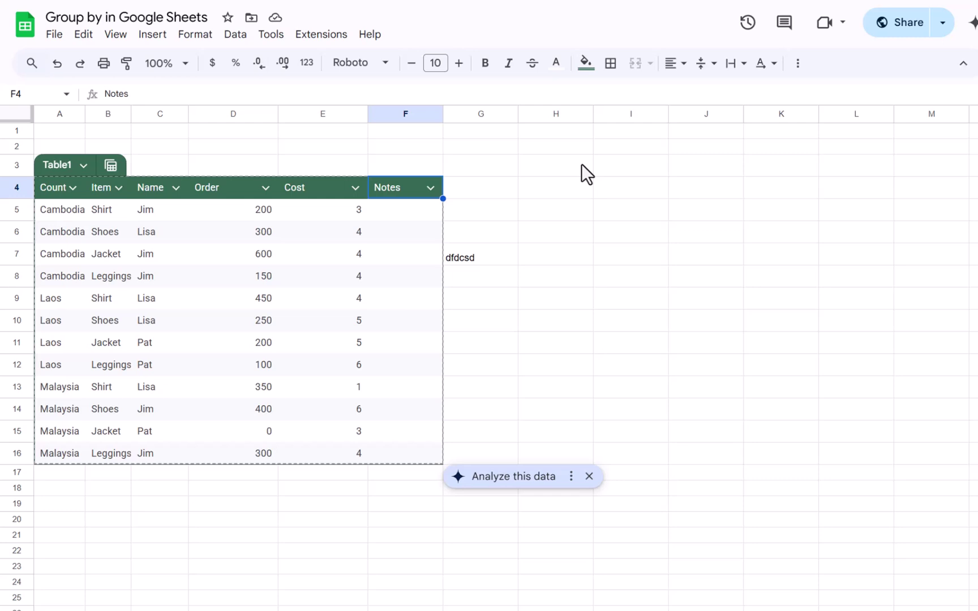
# Step: Apply the By Item view and rename it 'Broken down by item'
pyautogui.click(111, 165)
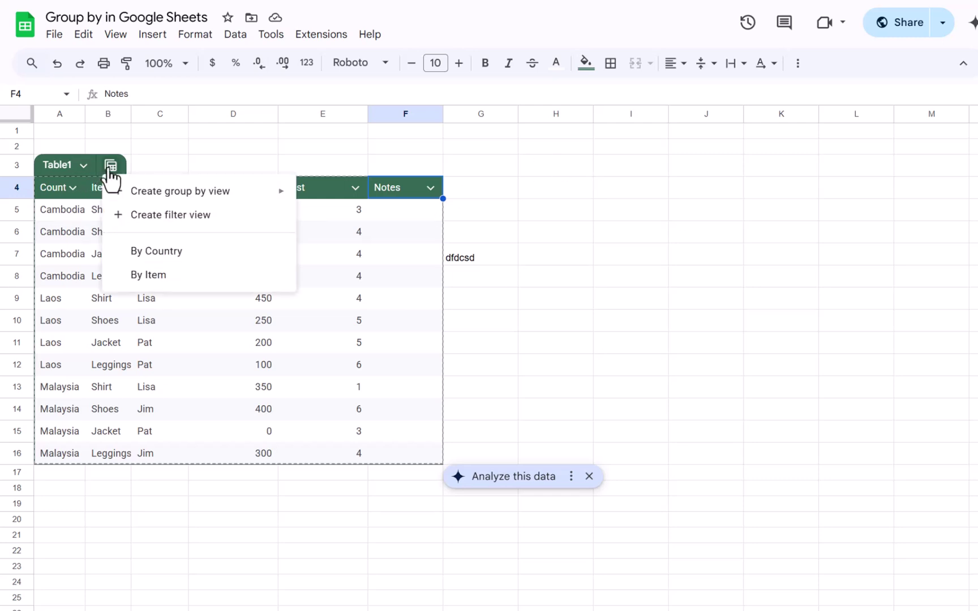
pyautogui.click(156, 276)
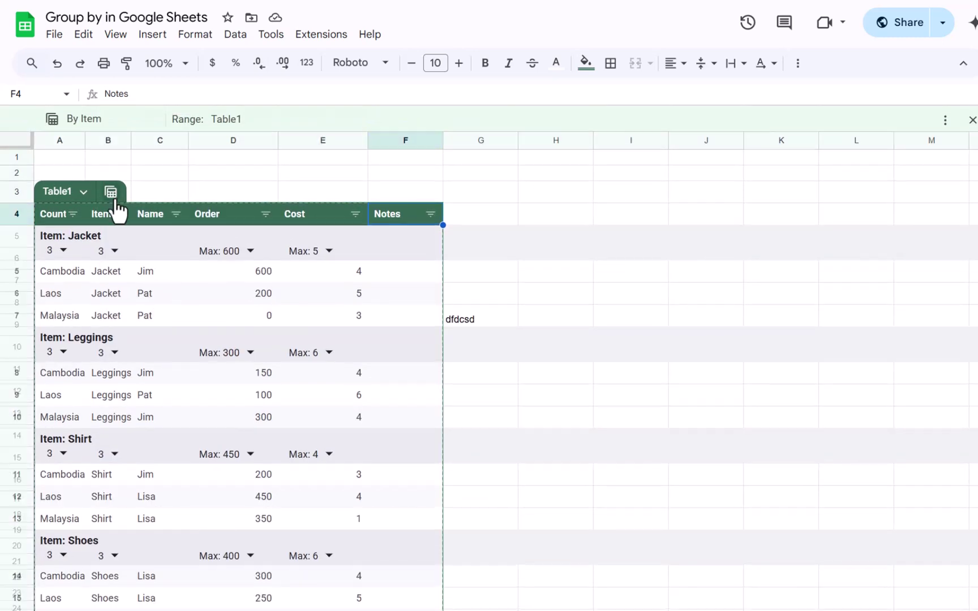
pyautogui.click(944, 119)
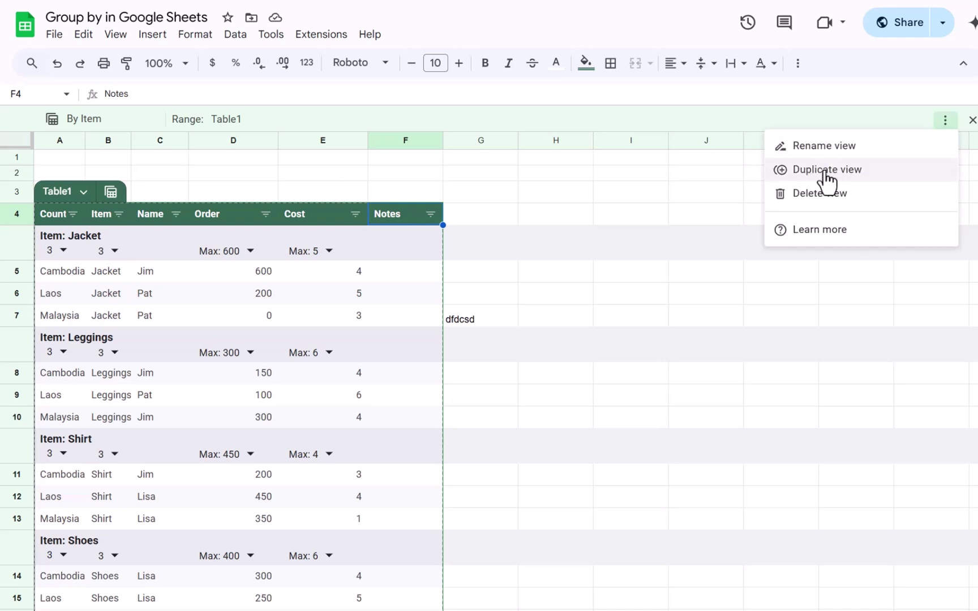
pyautogui.click(88, 120)
pyautogui.click(88, 120)
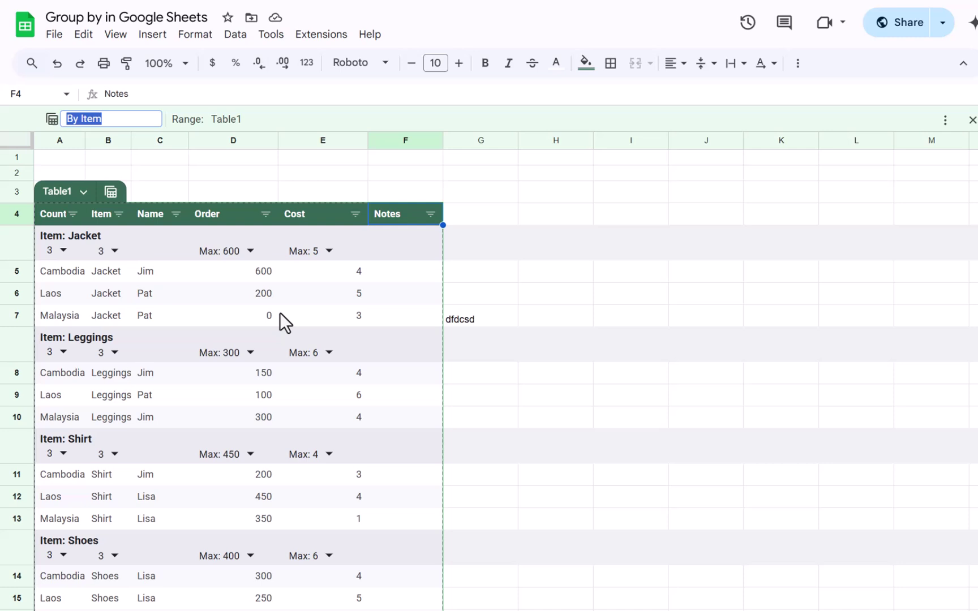
pyautogui.write('Broken down by item')
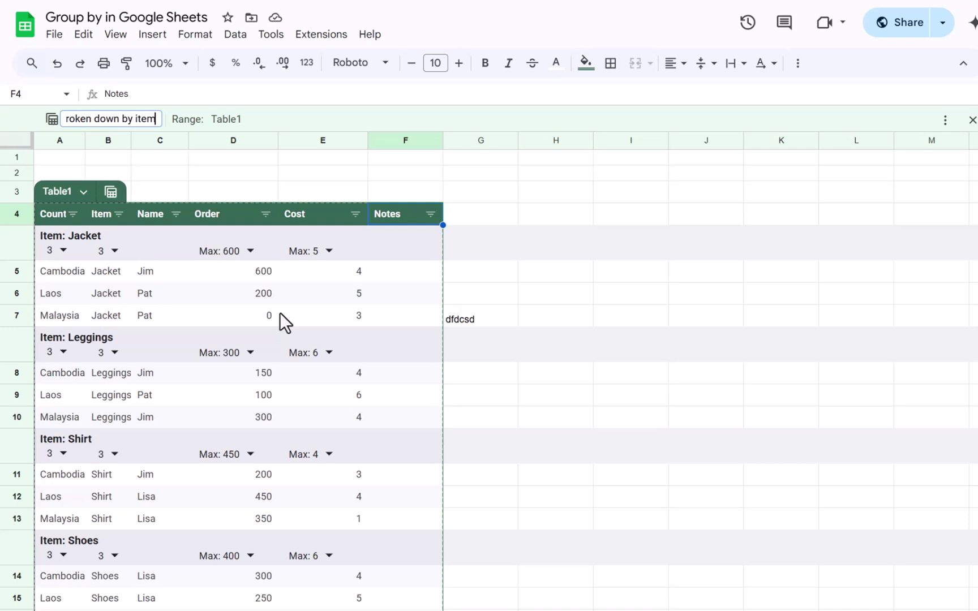
pyautogui.press('Return')
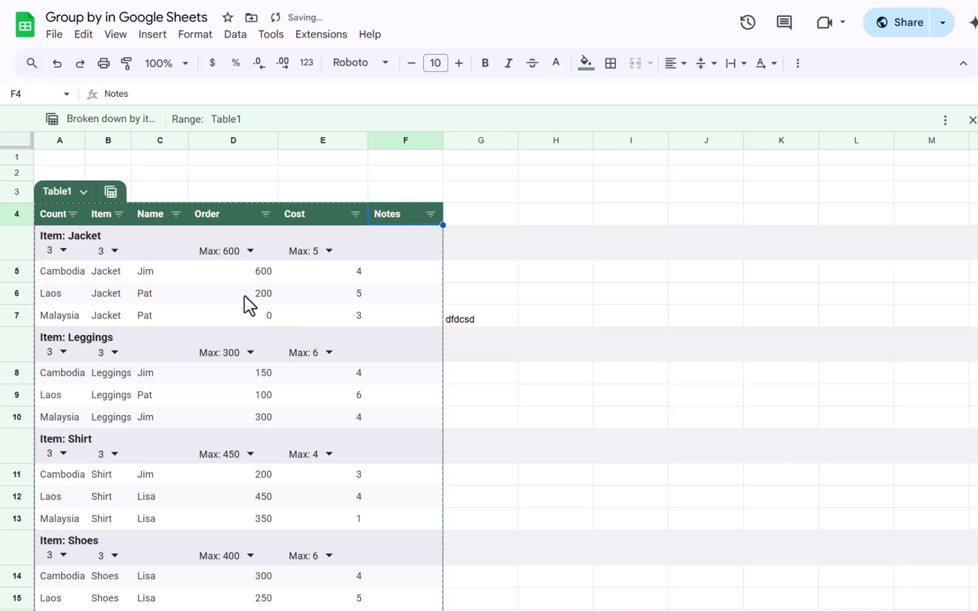
# Step: Rename the table from Table1 to 'Source data'
pyautogui.click(57, 191)
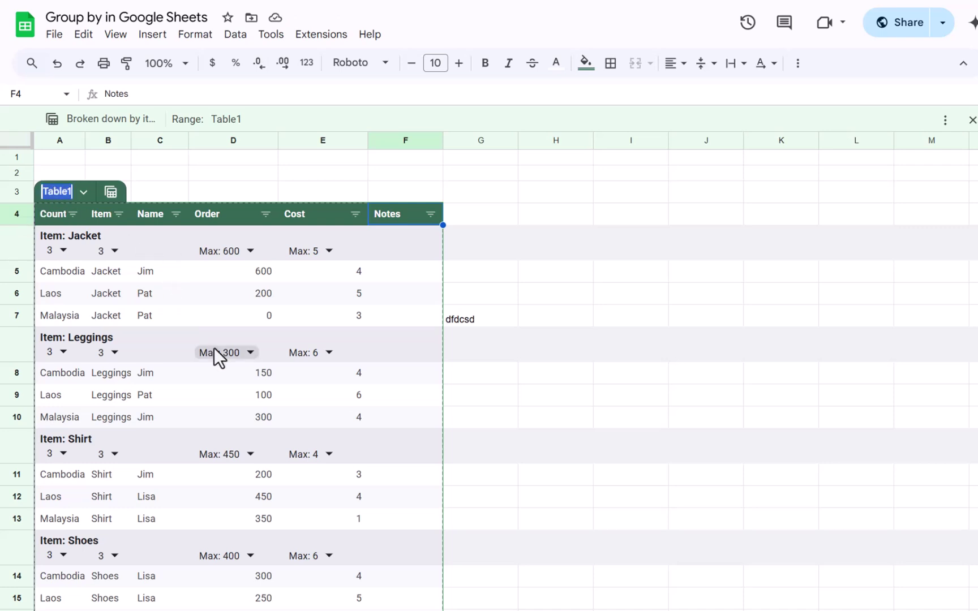
pyautogui.write('Source data')
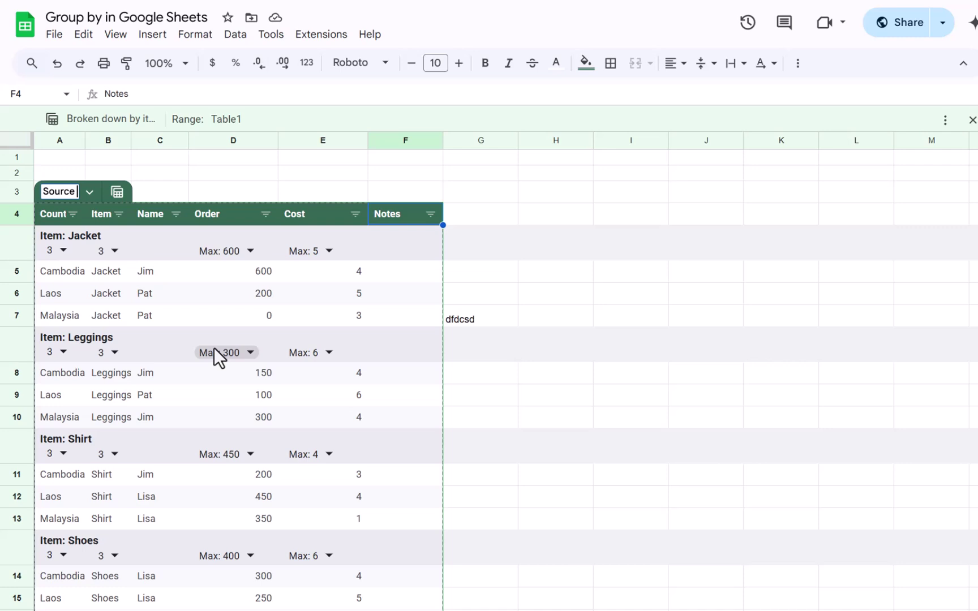
pyautogui.press('Return')
pyautogui.click(218, 269)
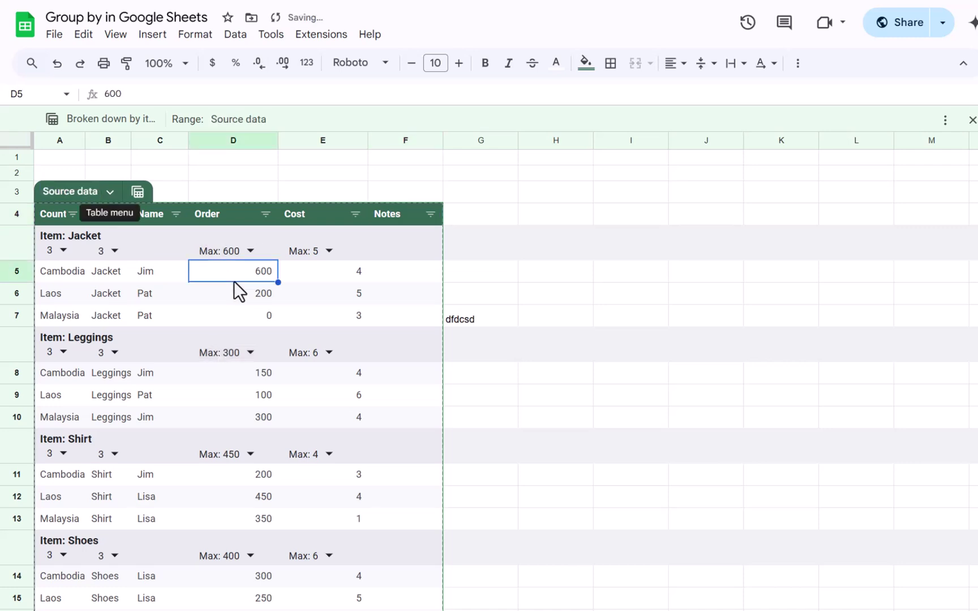
pyautogui.click(354, 299)
pyautogui.moveTo(386, 246)
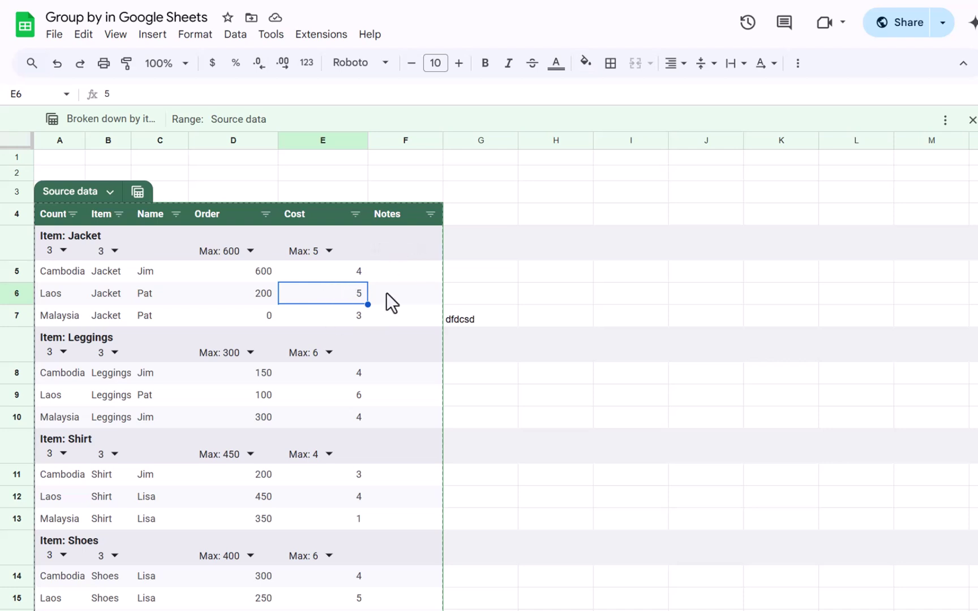
# Step: Group columns E through G into a collapsible column group
pyautogui.click(311, 173)
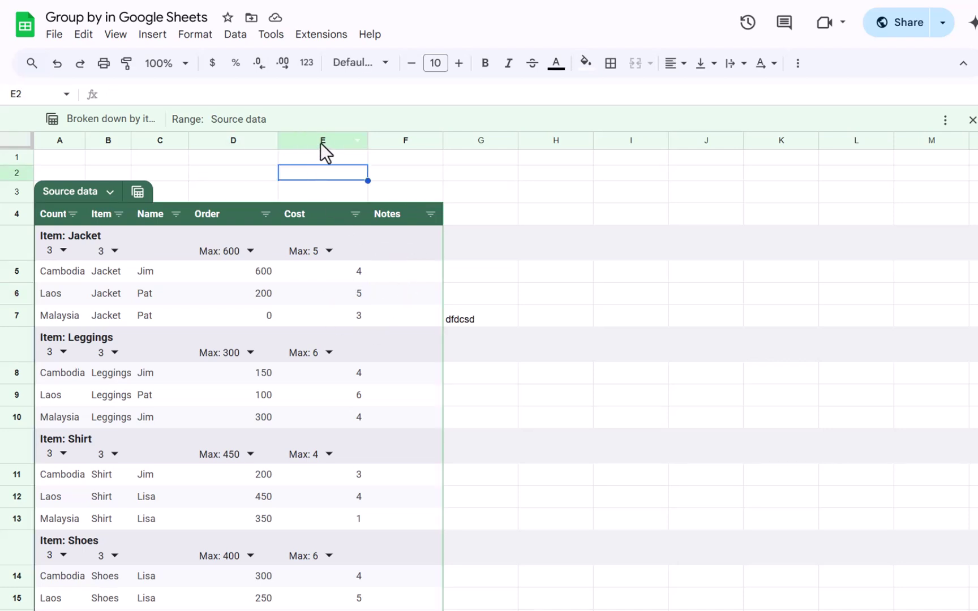
pyautogui.moveTo(320, 142); pyautogui.dragTo(486, 156)
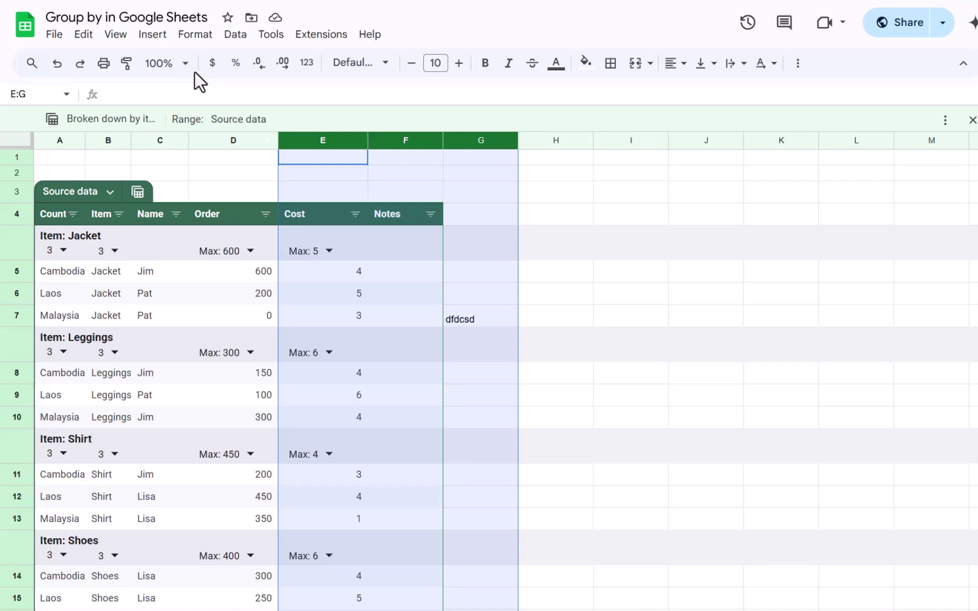
pyautogui.click(116, 36)
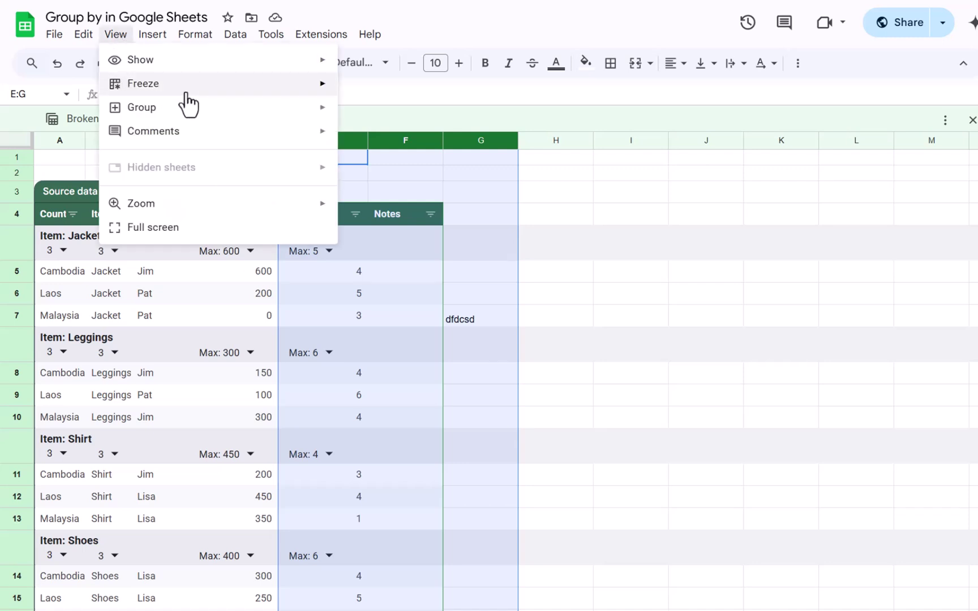
pyautogui.moveTo(188, 108)
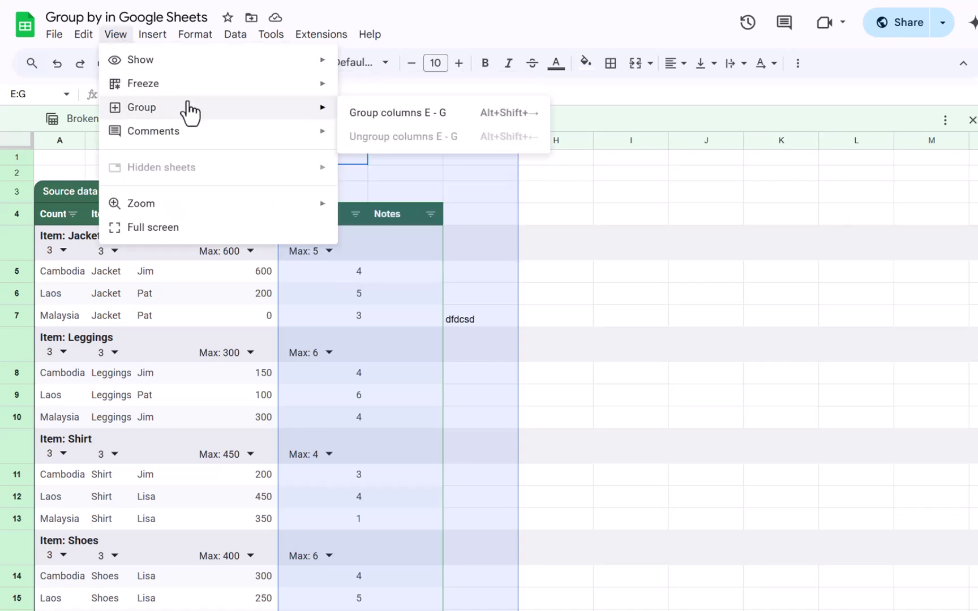
pyautogui.click(393, 113)
pyautogui.click(233, 143)
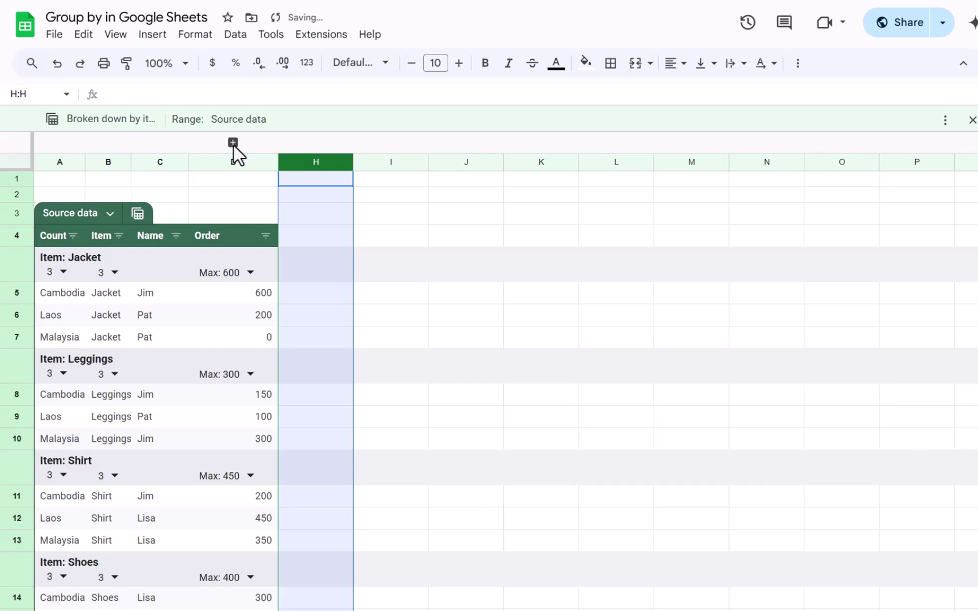
pyautogui.click(233, 143)
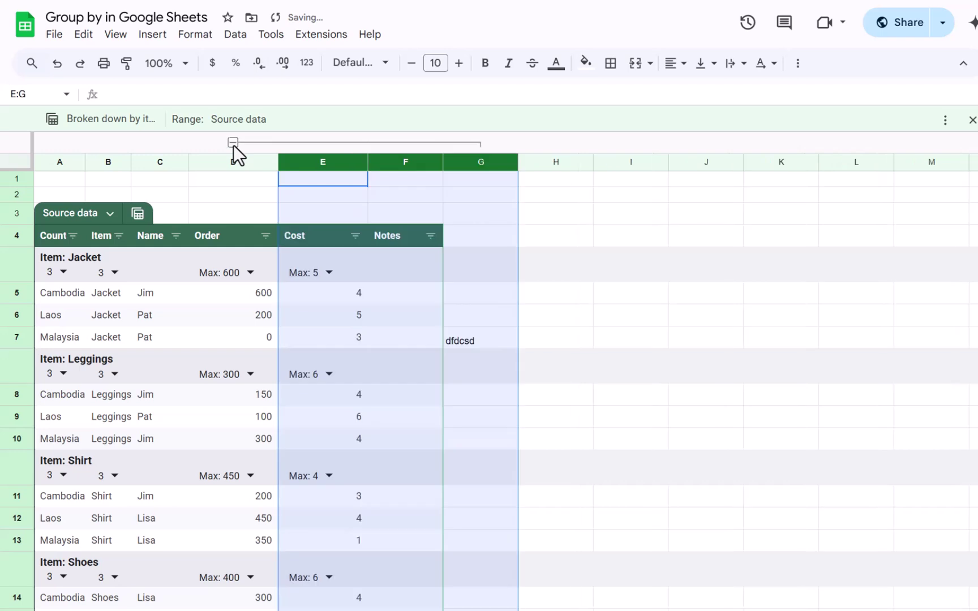
# Step: Enter 'Press + for details' in D1 and leave columns E–G collapsed
pyautogui.click(224, 184)
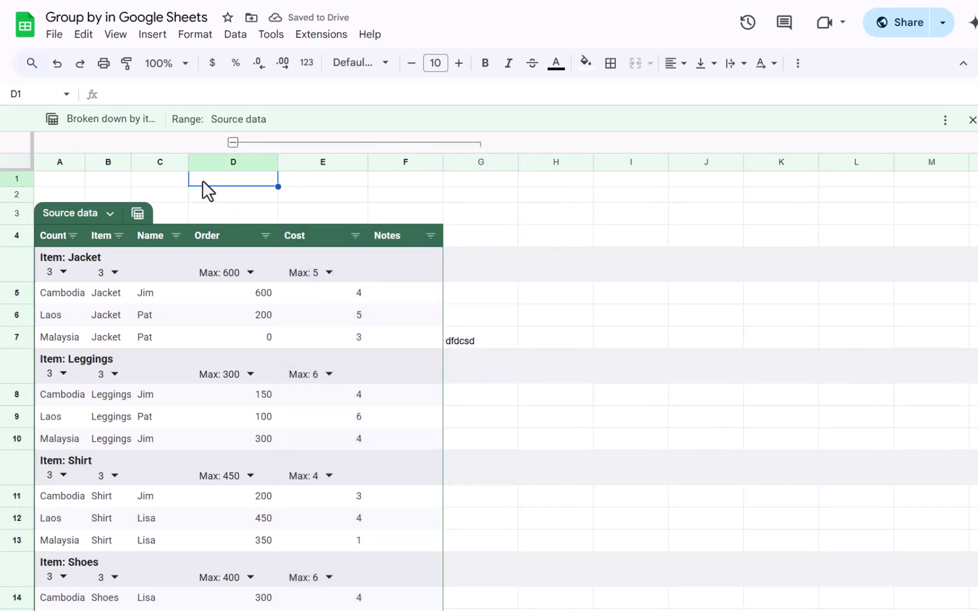
pyautogui.click(232, 142)
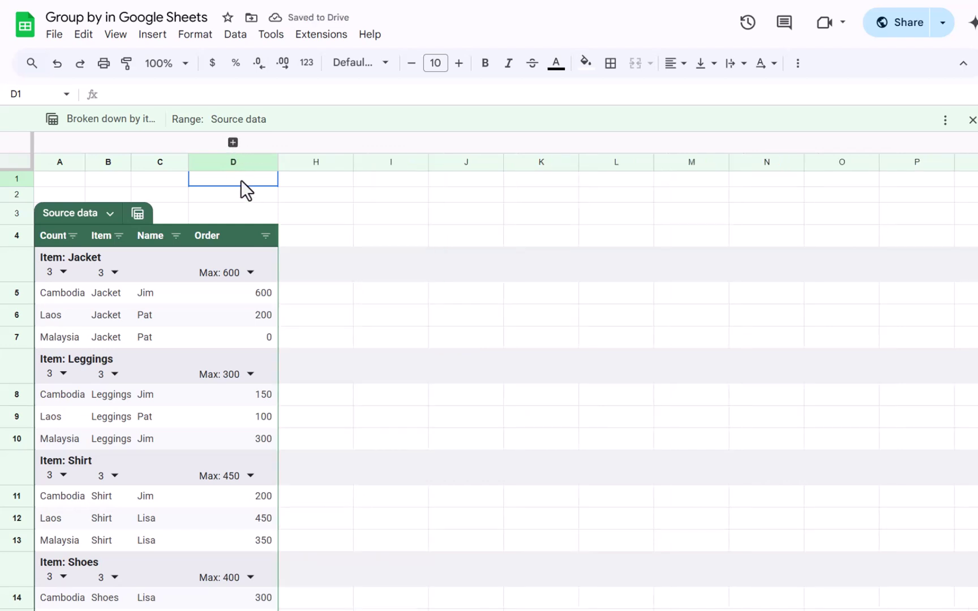
pyautogui.write('Pres')
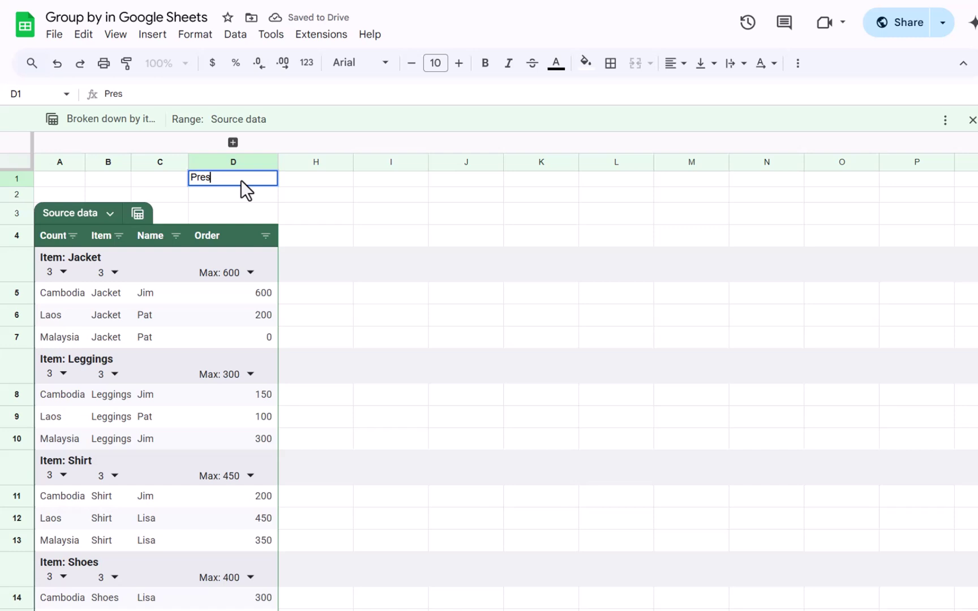
pyautogui.write('s + for det')
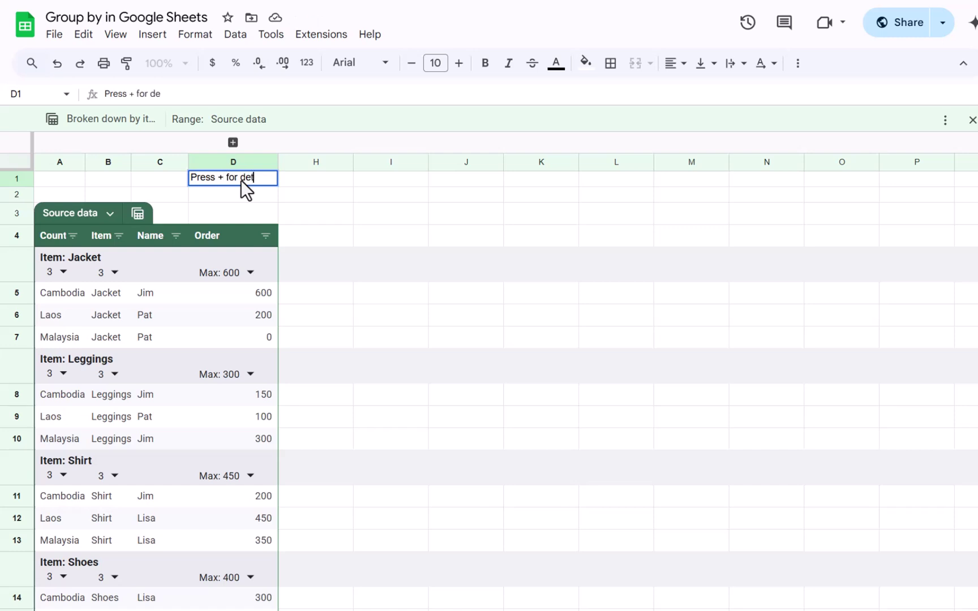
pyautogui.write('ails')
pyautogui.press('Return')
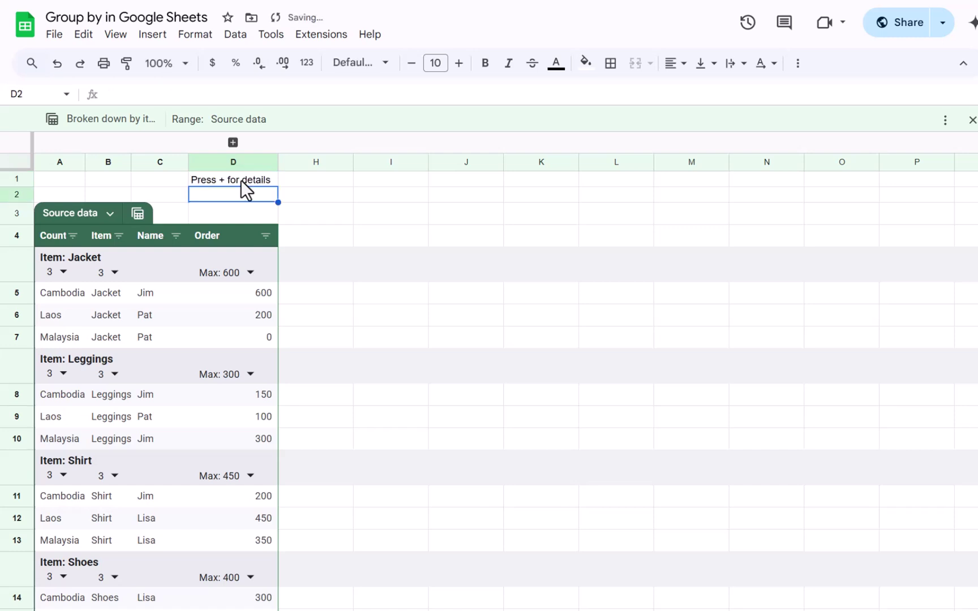
pyautogui.click(233, 142)
pyautogui.click(232, 142)
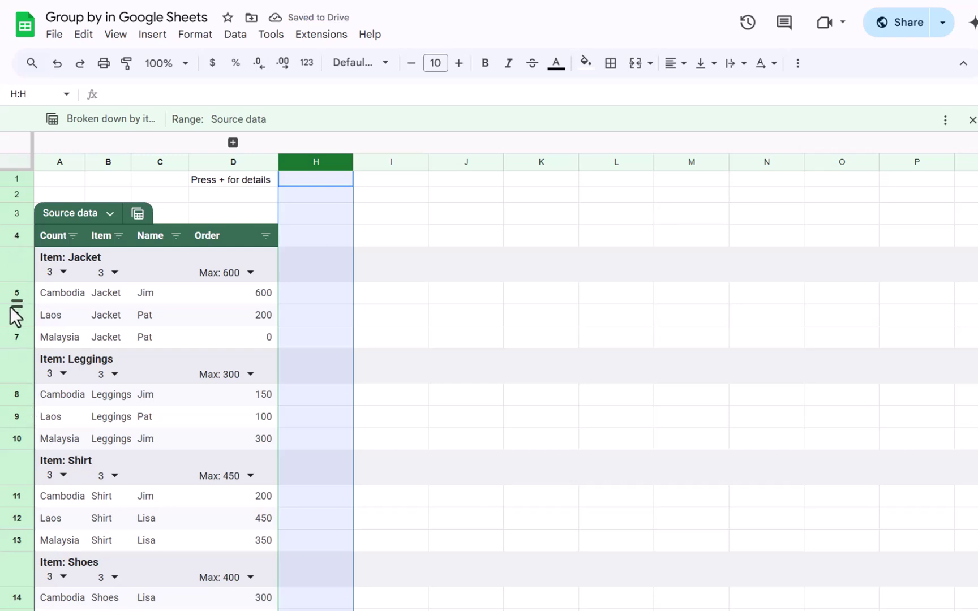
pyautogui.moveTo(15, 317); pyautogui.dragTo(26, 415)
# Step: Group rows 6–9, leave them expanded, and re-expand the E–G column group
pyautogui.click(114, 36)
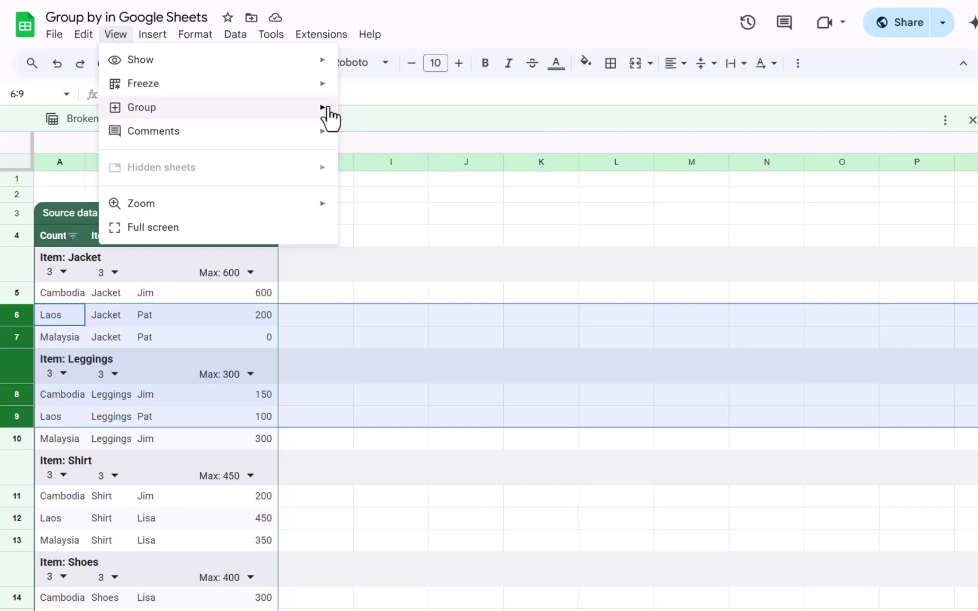
pyautogui.moveTo(329, 110)
pyautogui.click(403, 113)
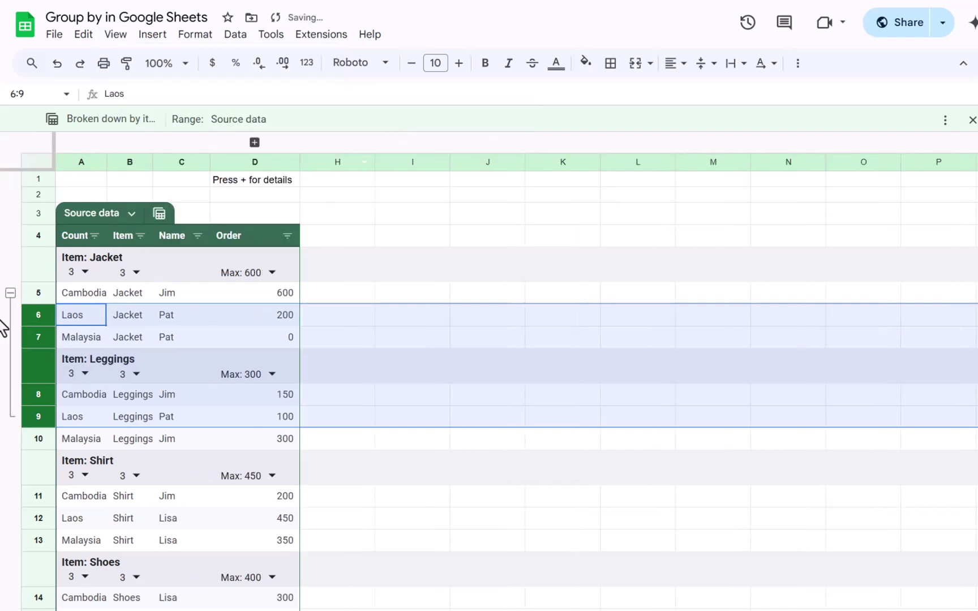
pyautogui.click(10, 293)
pyautogui.click(10, 293)
pyautogui.click(11, 293)
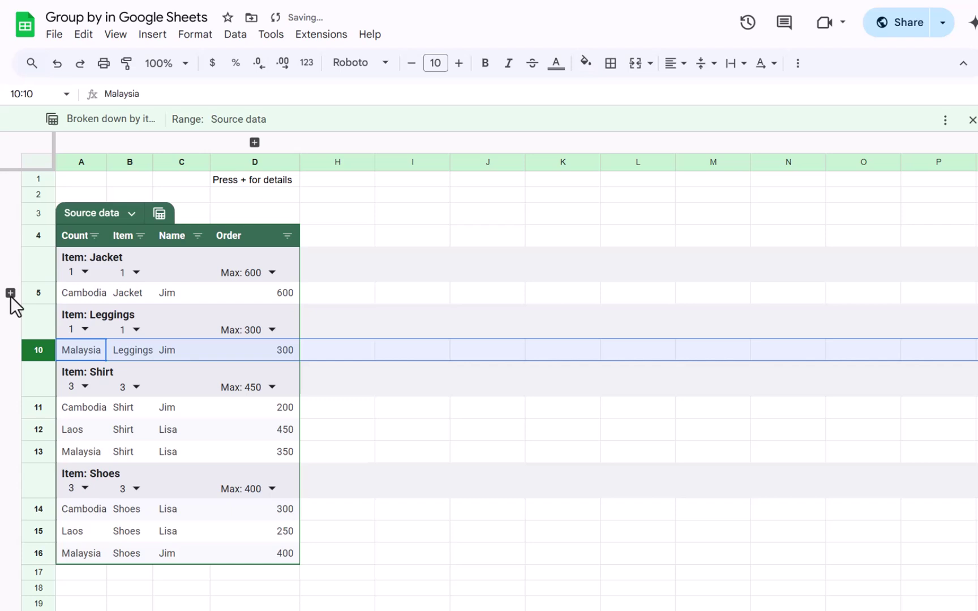
pyautogui.click(11, 293)
pyautogui.click(11, 293)
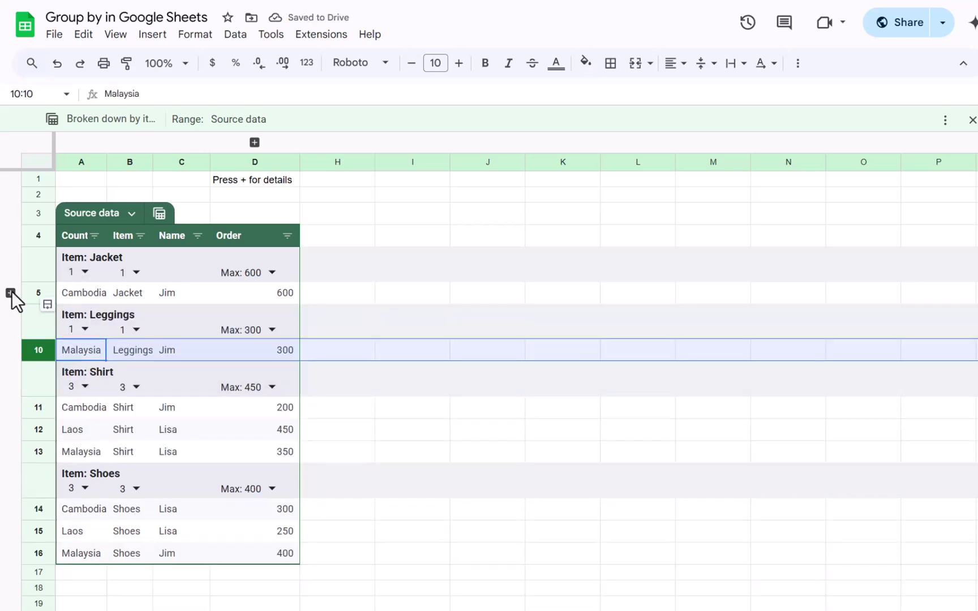
pyautogui.click(10, 293)
pyautogui.click(453, 331)
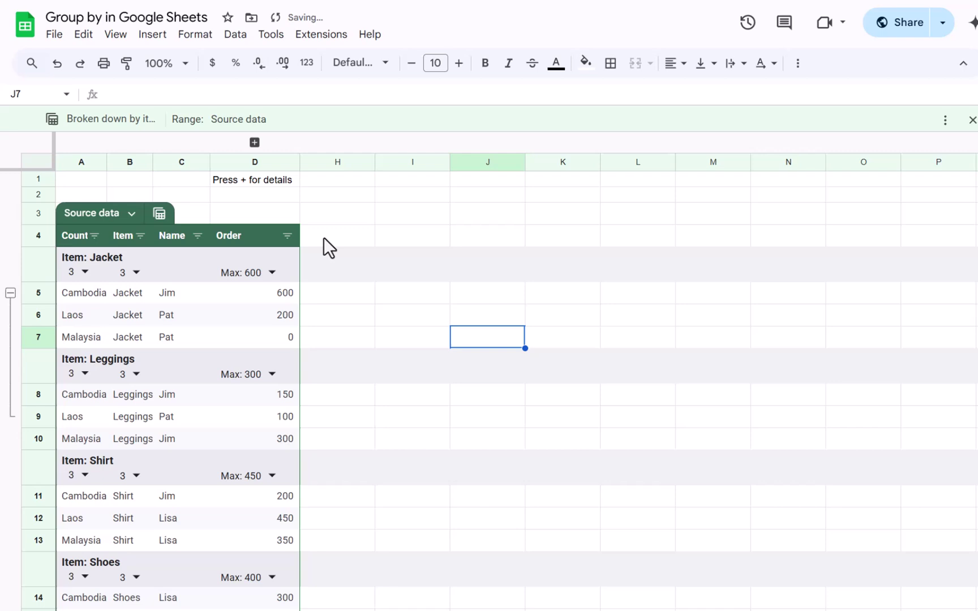
pyautogui.click(255, 142)
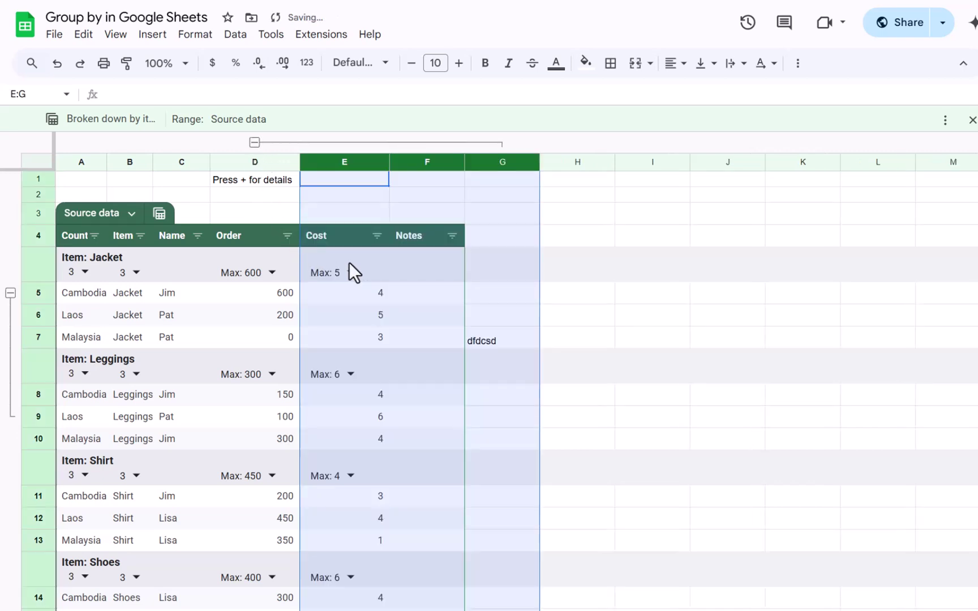
# Step: Turn on column gridlines for the Source data table
pyautogui.click(530, 304)
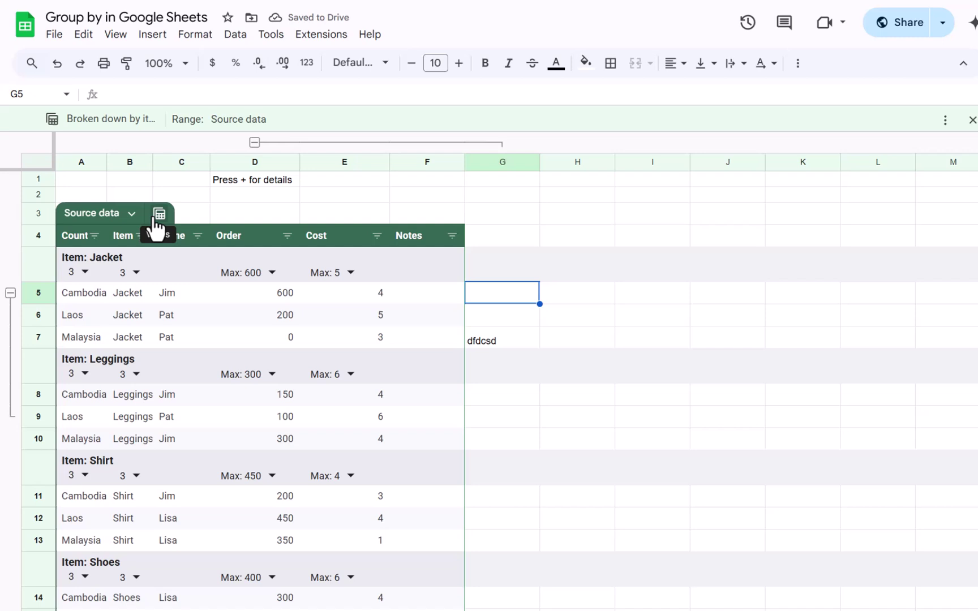
pyautogui.click(132, 215)
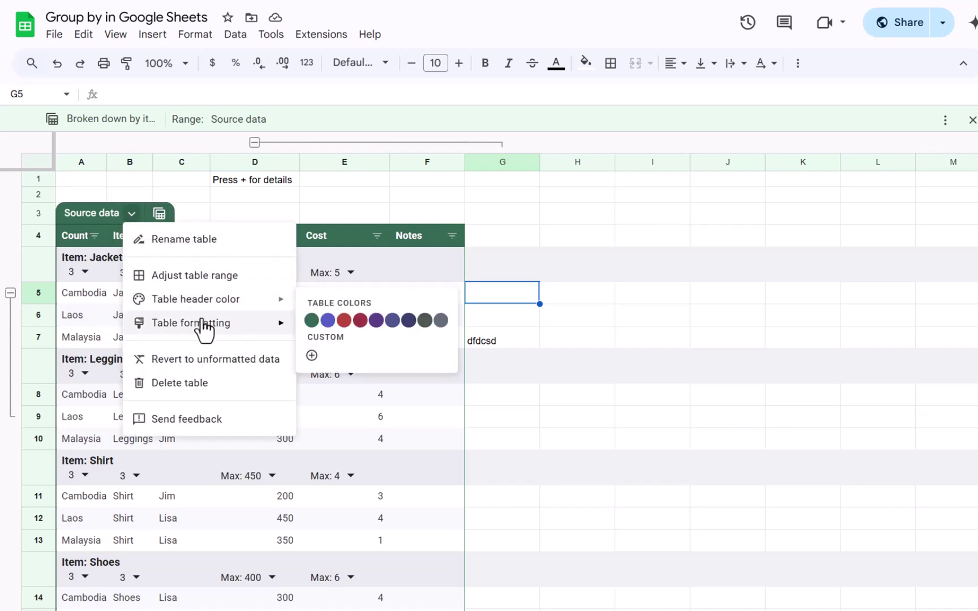
pyautogui.moveTo(203, 329)
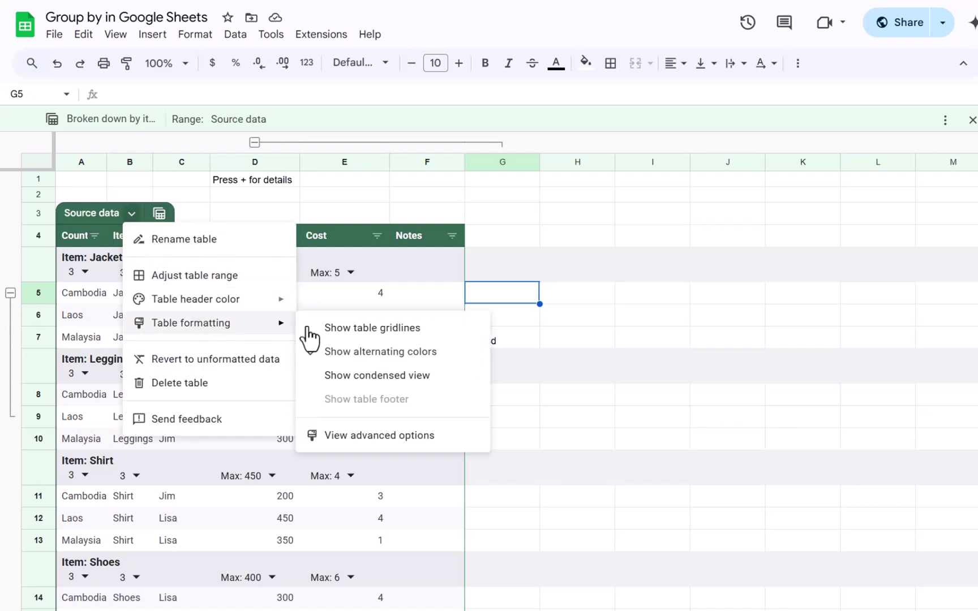
pyautogui.click(425, 329)
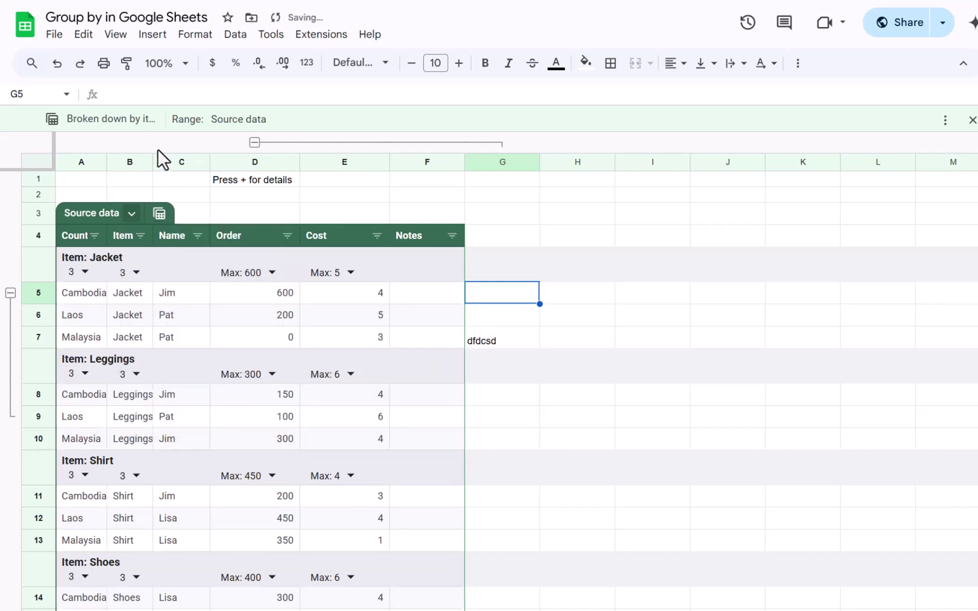
# Step: Switch the Source data table to condensed view
pyautogui.click(131, 213)
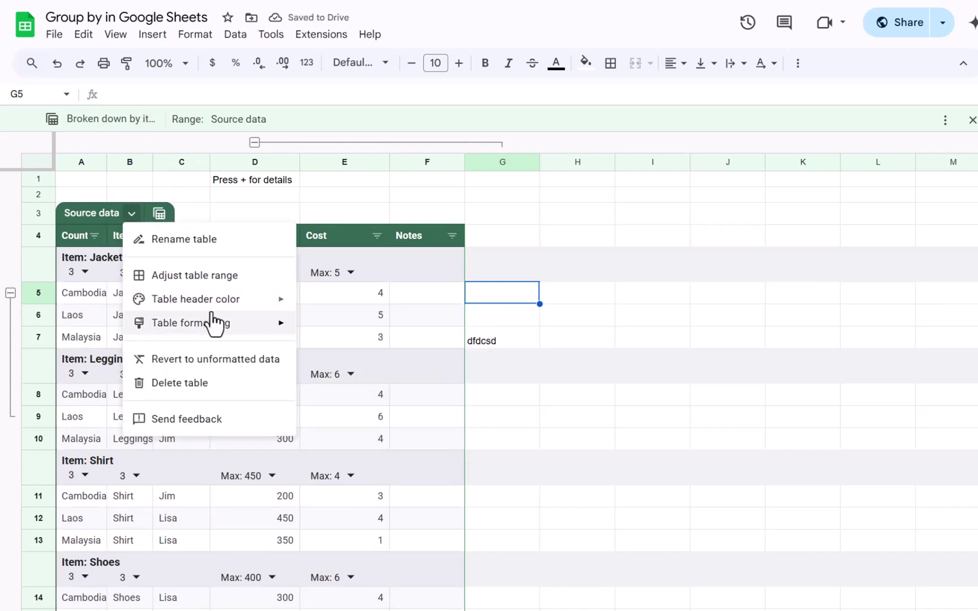
pyautogui.moveTo(225, 323)
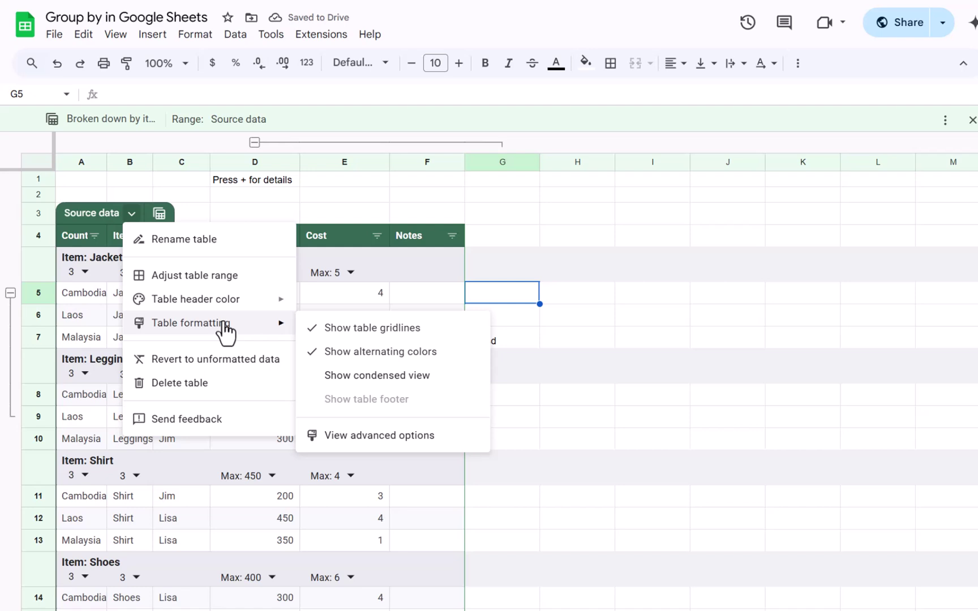
pyautogui.click(382, 376)
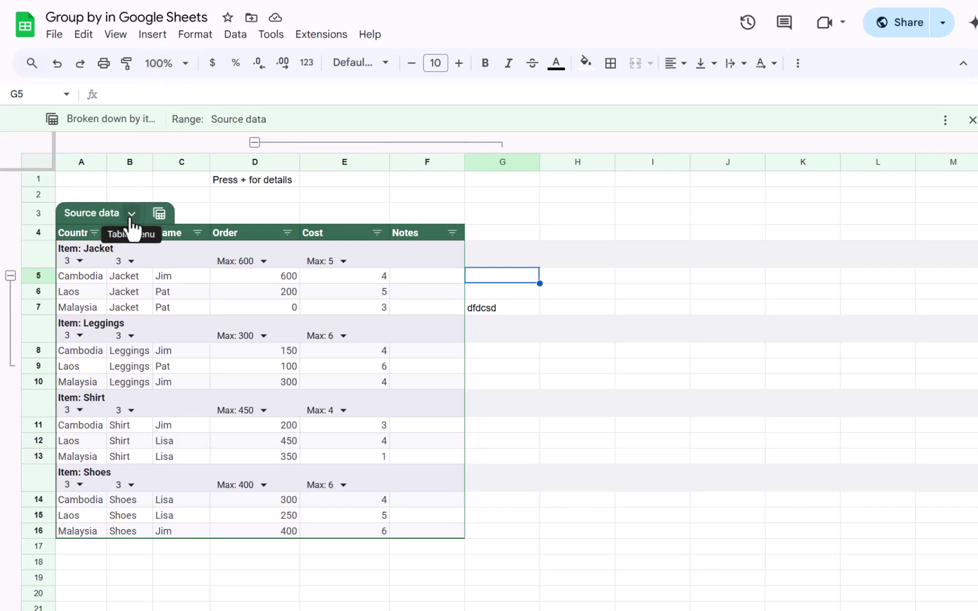
# Step: Exit the grouped view so the Source data table shows flat rows
pyautogui.click(160, 215)
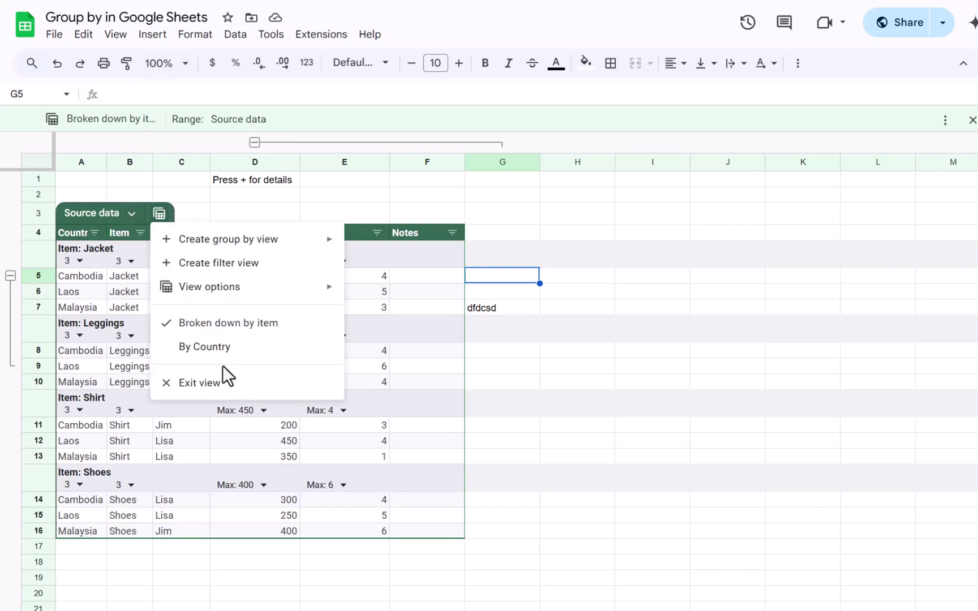
pyautogui.click(229, 386)
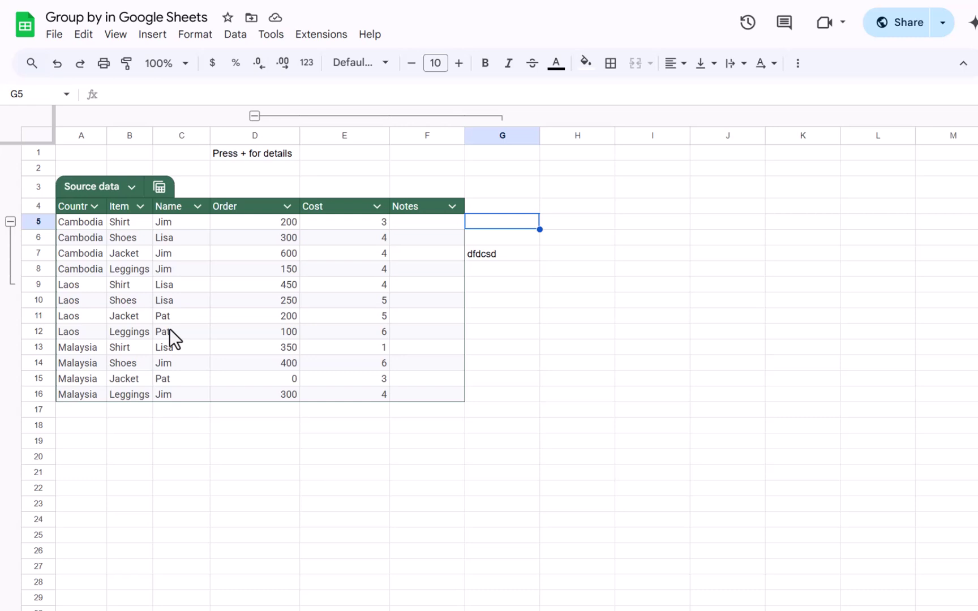
pyautogui.click(133, 363)
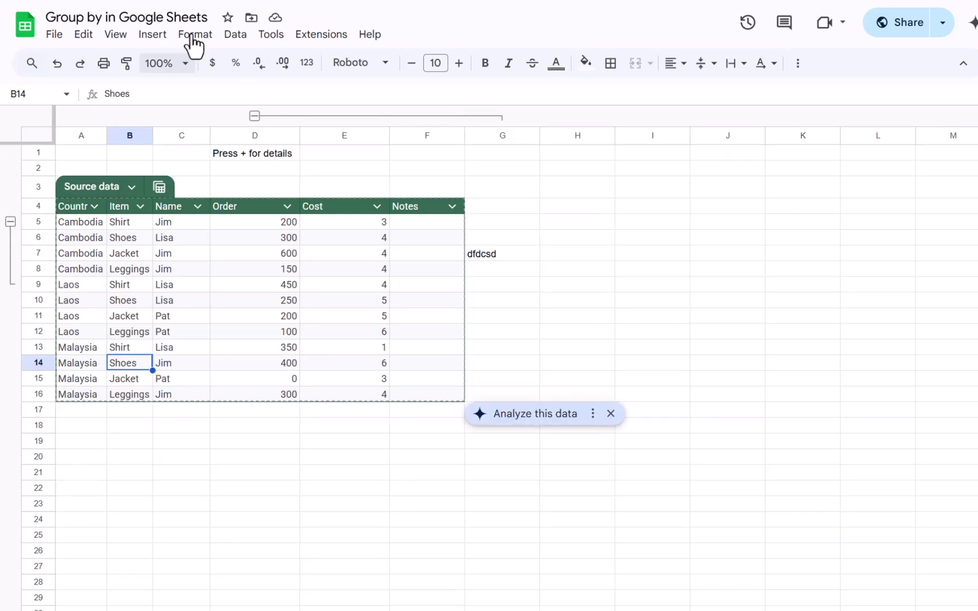
# Step: Add a footer row to the Source data table at row 17
pyautogui.click(159, 188)
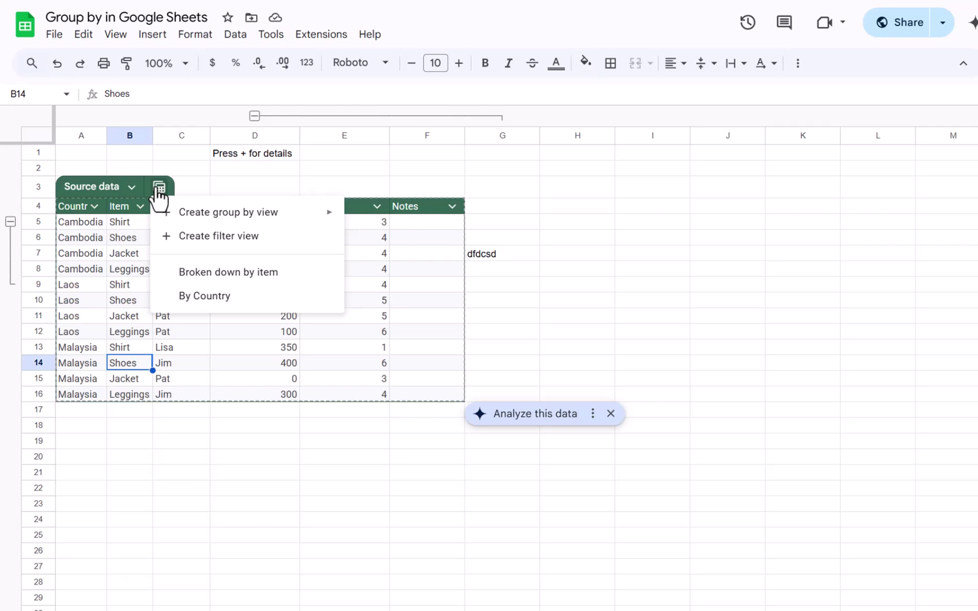
pyautogui.click(132, 188)
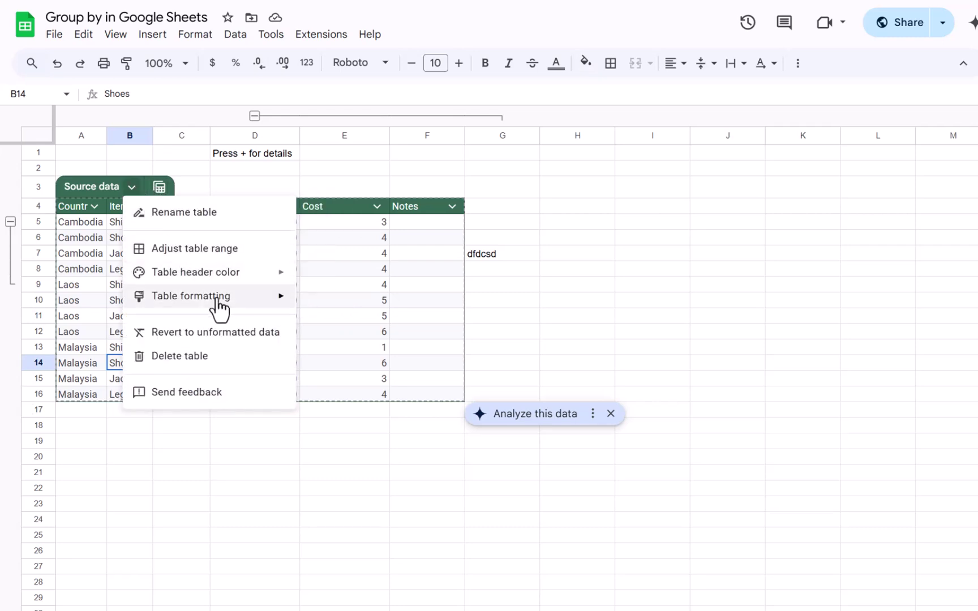
pyautogui.moveTo(218, 297)
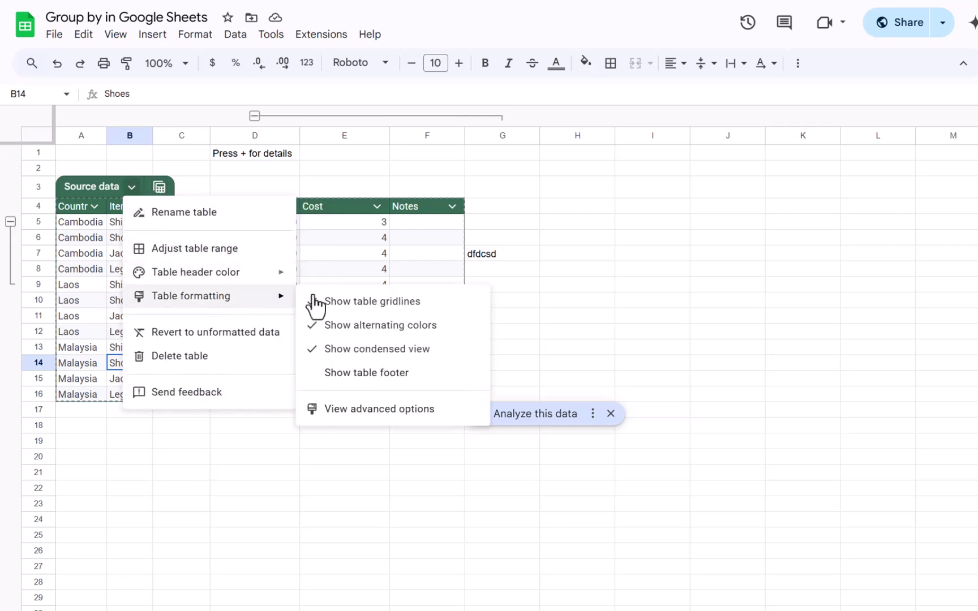
pyautogui.click(418, 374)
pyautogui.click(83, 412)
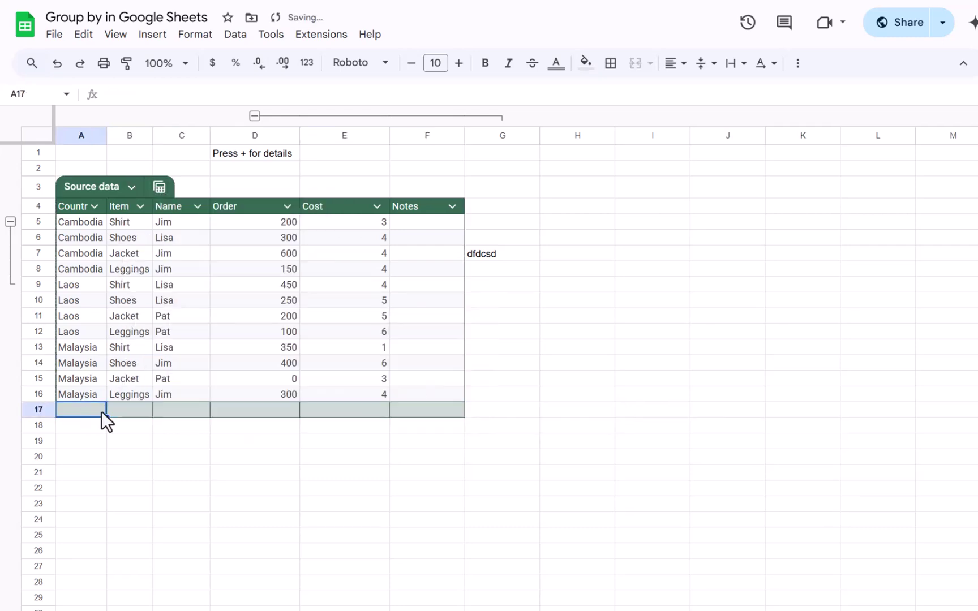
# Step: Average the Cost column in footer cell E17, giving 4.083333333
pyautogui.click(304, 404)
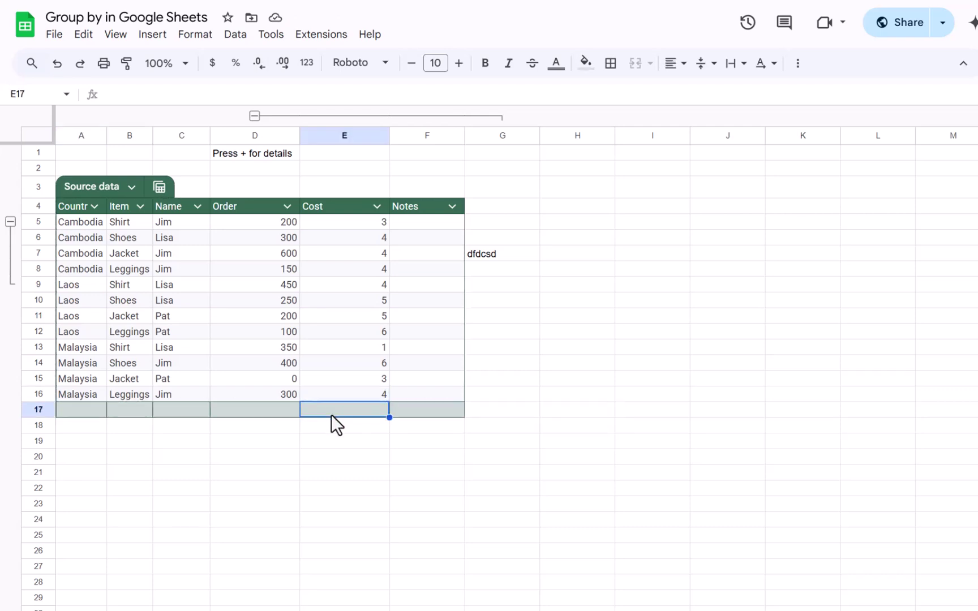
pyautogui.write('=')
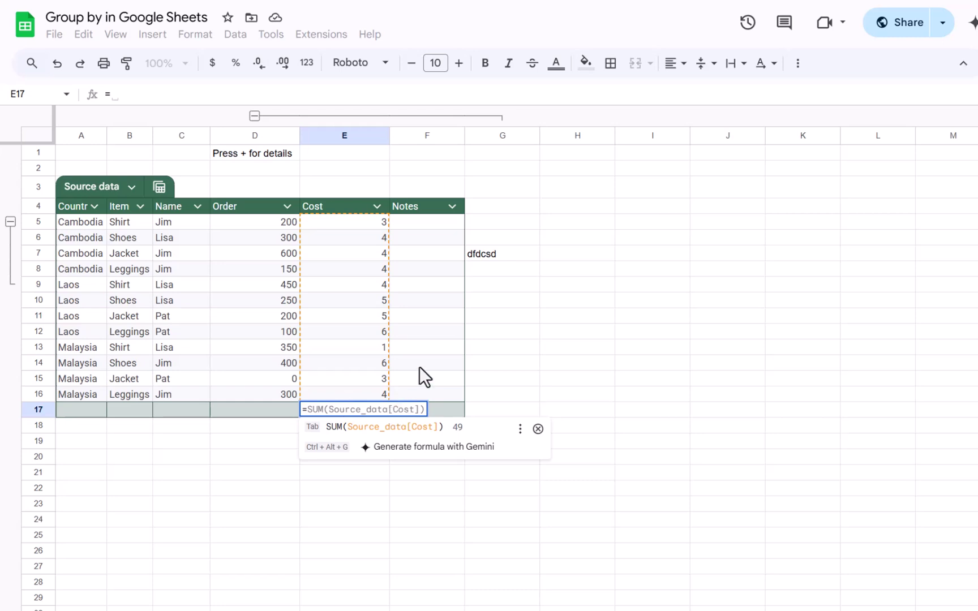
pyautogui.write('ave')
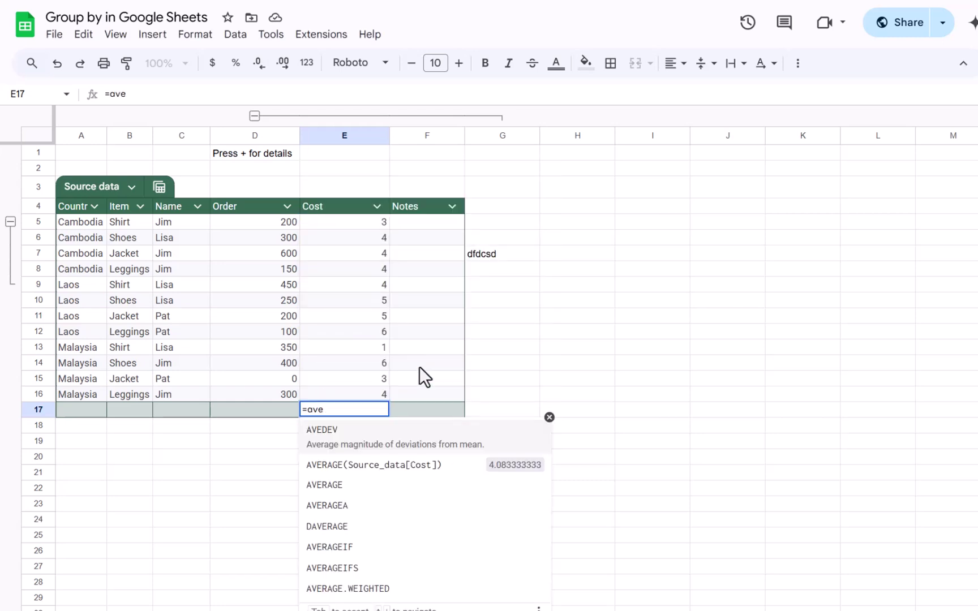
pyautogui.press('Down')
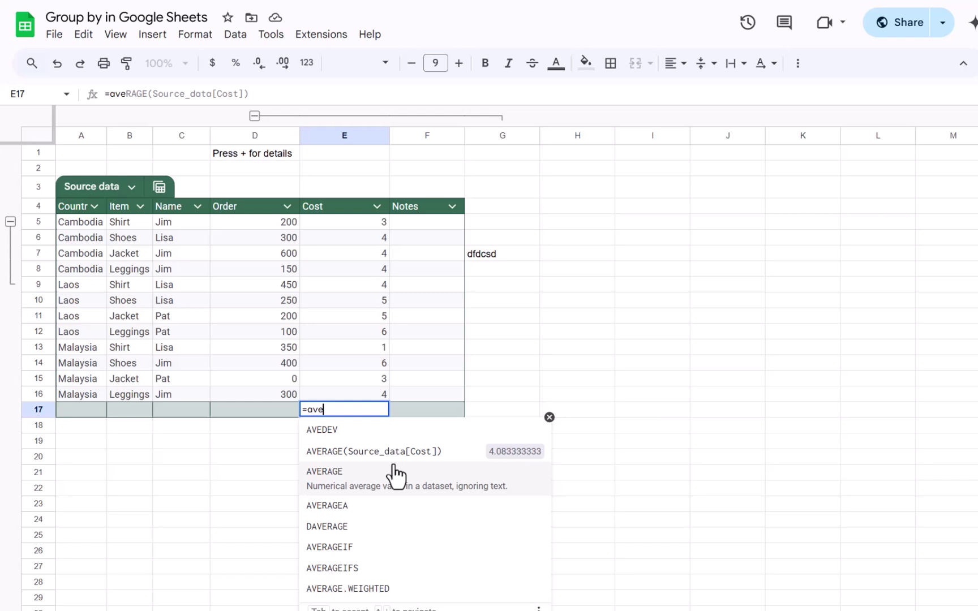
pyautogui.click(387, 451)
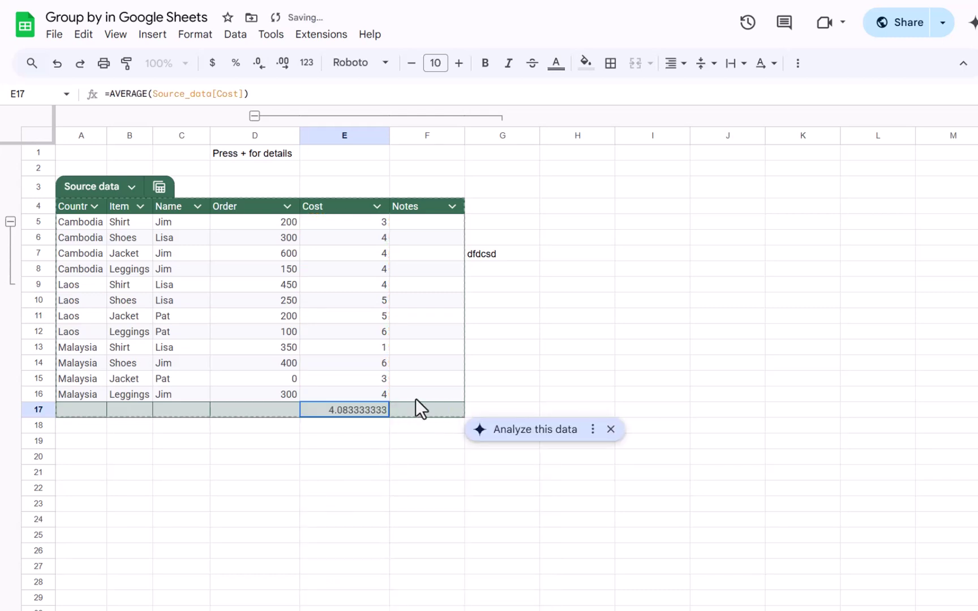
# Step: Total the Order column in D17 with =SUM(Source_data[Order]), giving 3300
pyautogui.press('Left')
pyautogui.write('=sum')
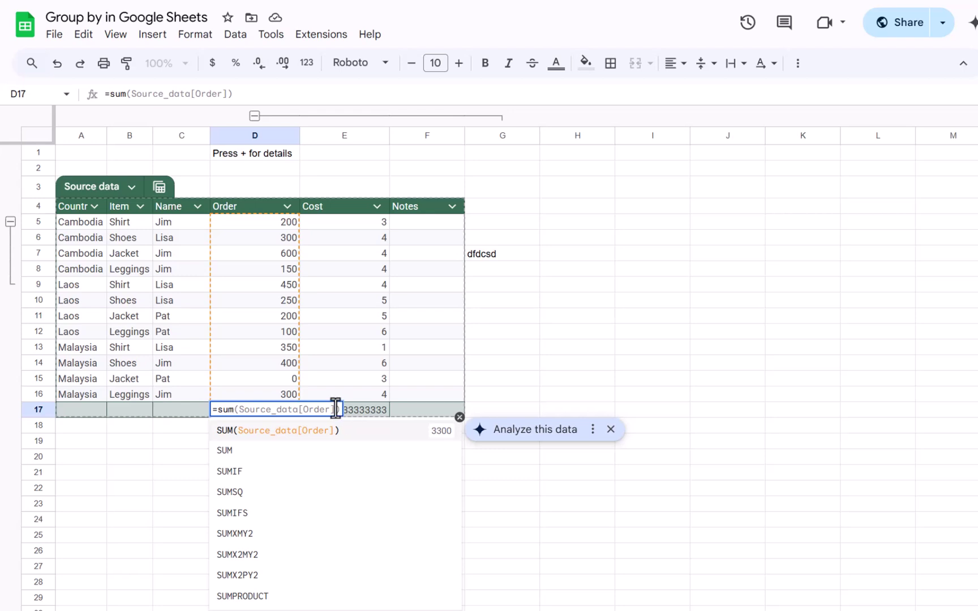
pyautogui.press('Tab')
pyautogui.click(256, 382)
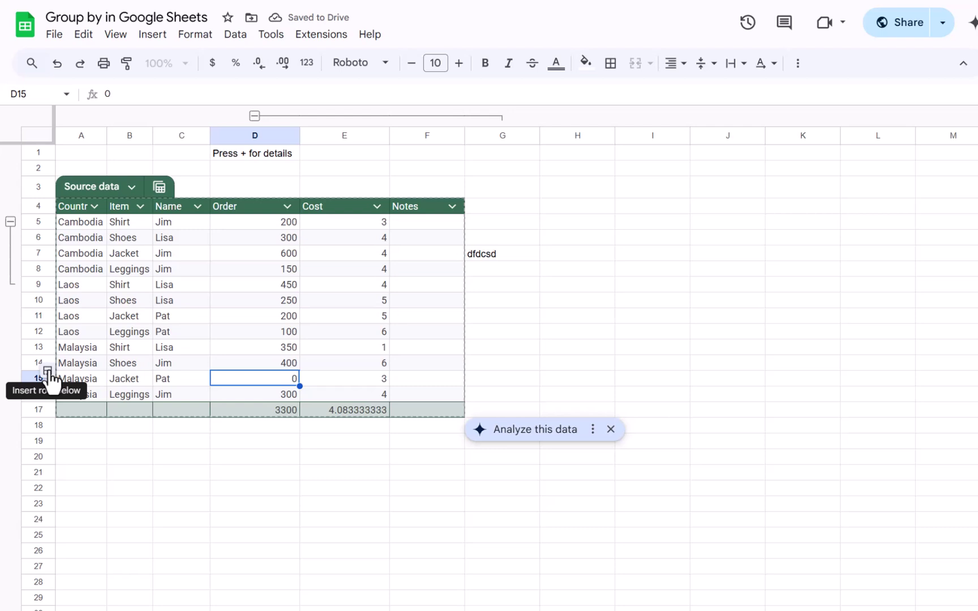
# Step: Insert a blank row 15 in Source data and check that the D18 total formula still references the table
pyautogui.click(48, 372)
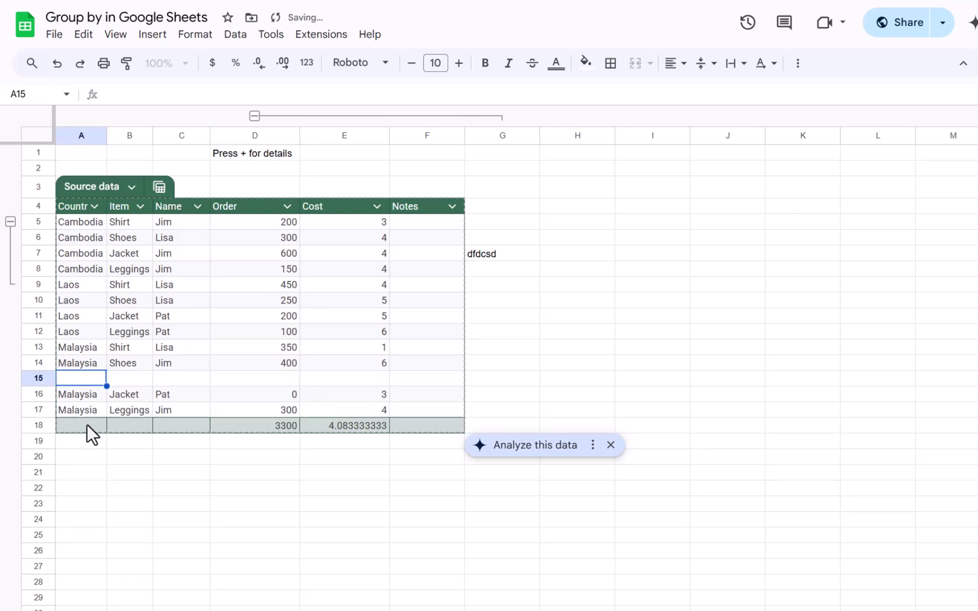
pyautogui.click(277, 425)
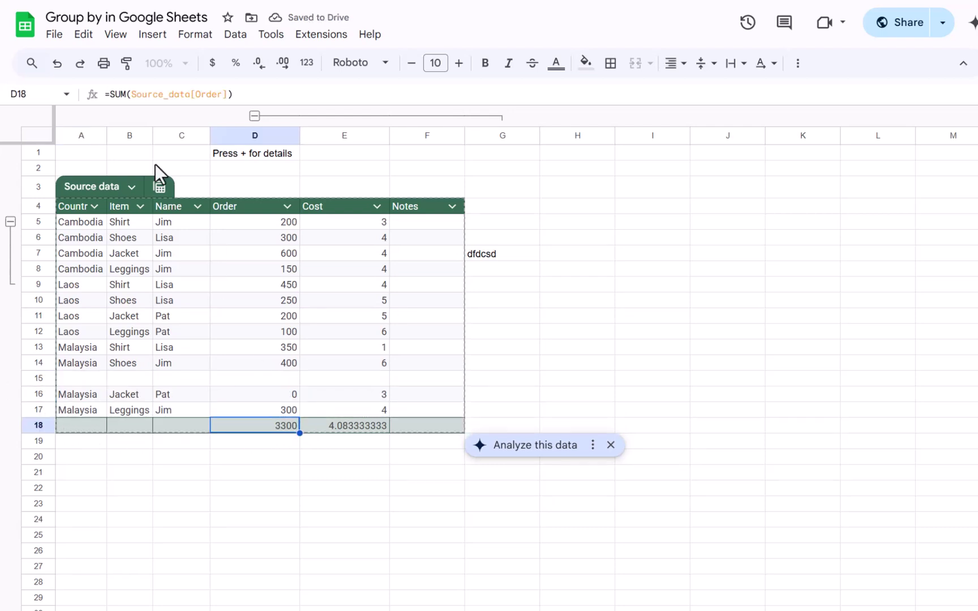
pyautogui.moveTo(132, 94); pyautogui.dragTo(232, 94)
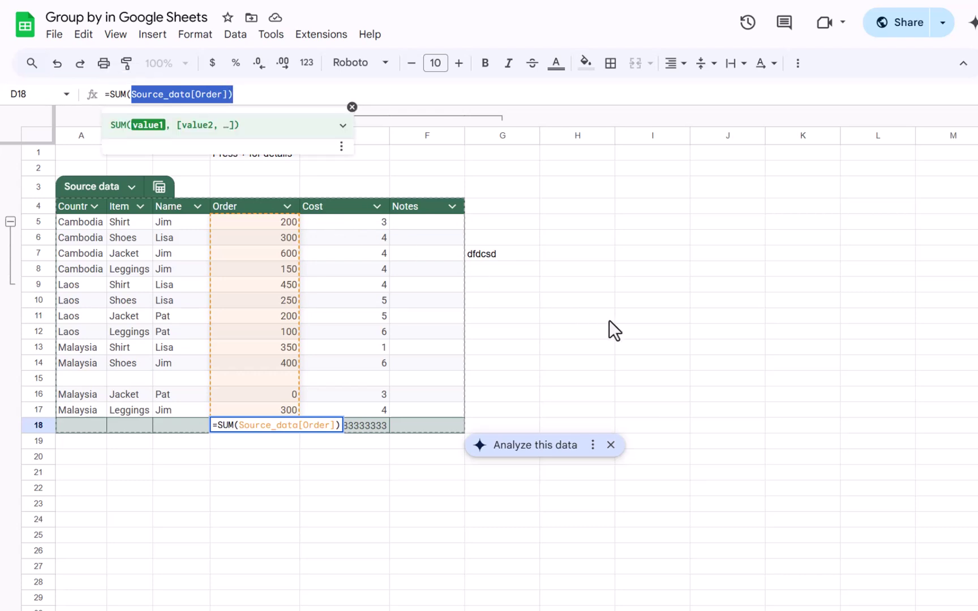
pyautogui.press('Escape')
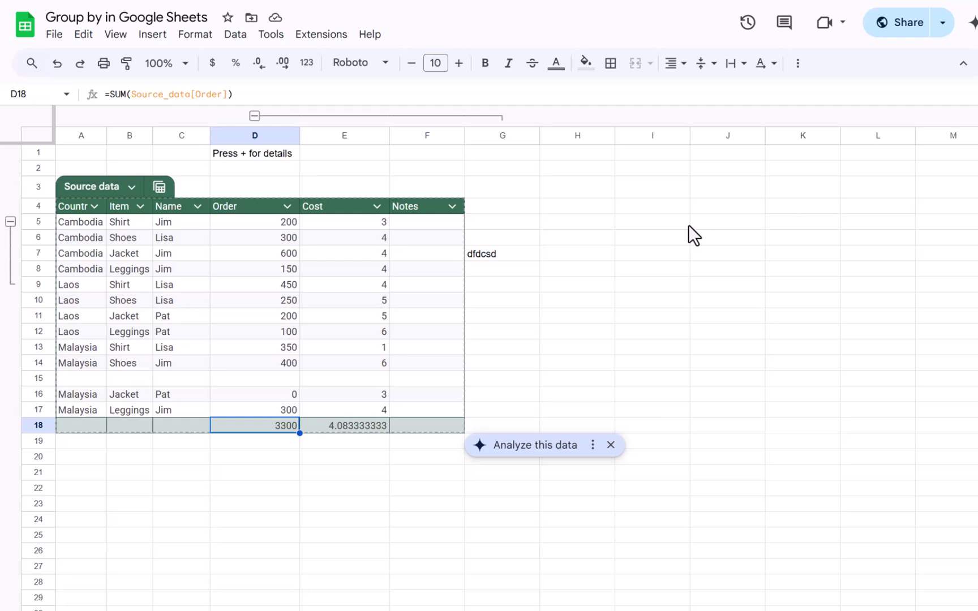
# Step: Copy the Order values from D6:D11 (300, 600, 150, 450, 250, 200) into I6:I11
pyautogui.moveTo(262, 240); pyautogui.dragTo(283, 317)
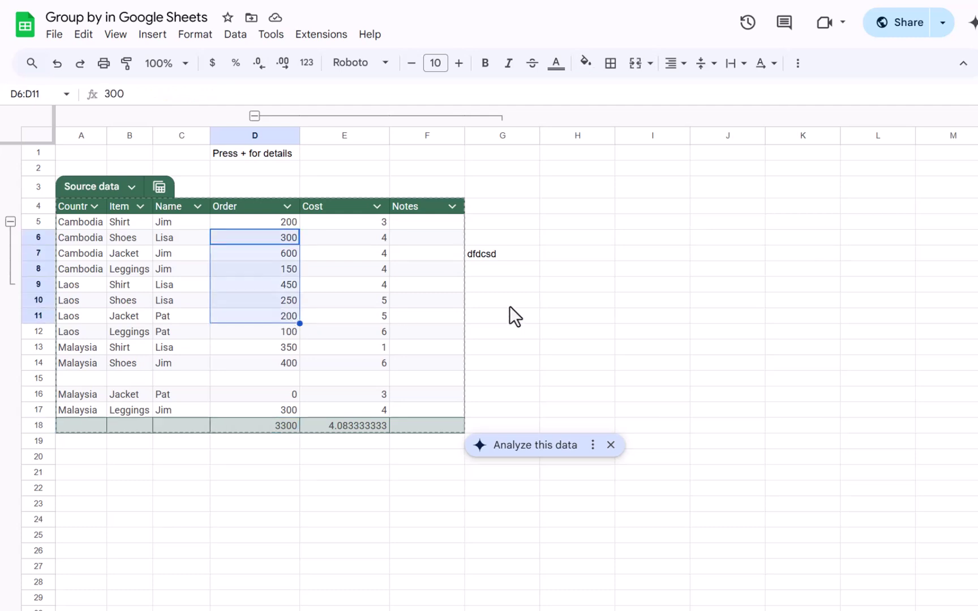
pyautogui.hotkey('ctrl', 'c')
pyautogui.click(643, 239)
pyautogui.hotkey('ctrl', 'v')
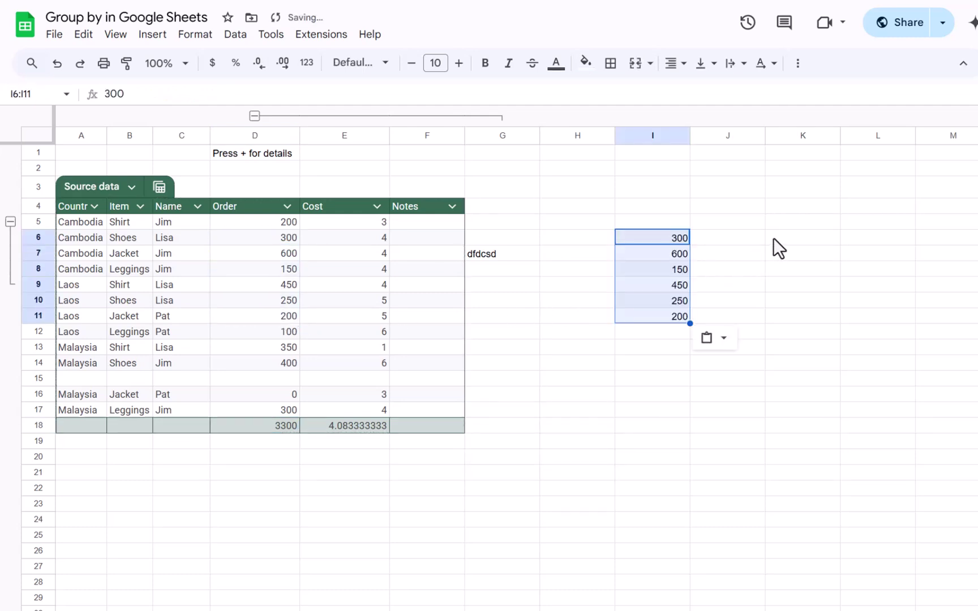
pyautogui.click(709, 340)
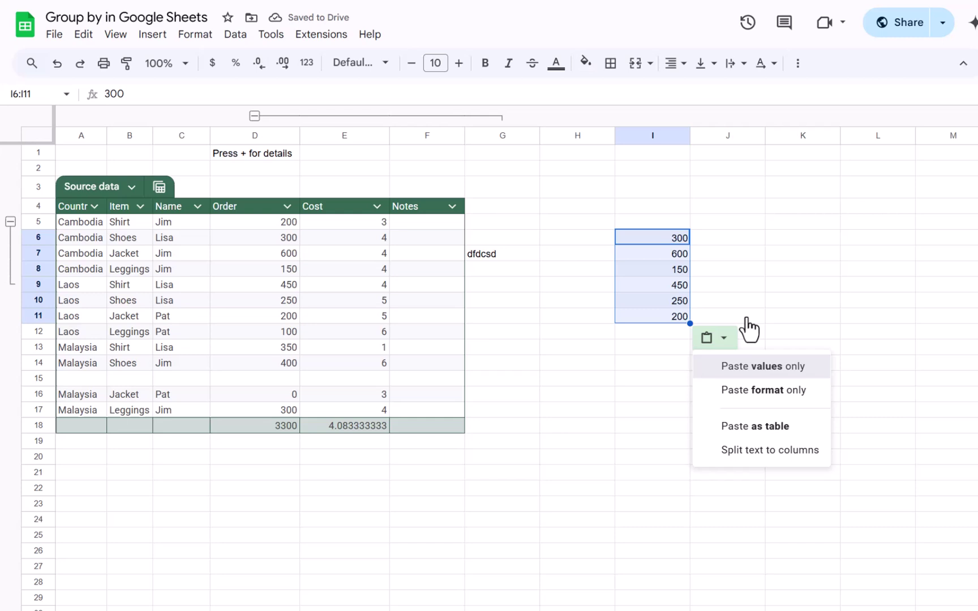
pyautogui.click(728, 336)
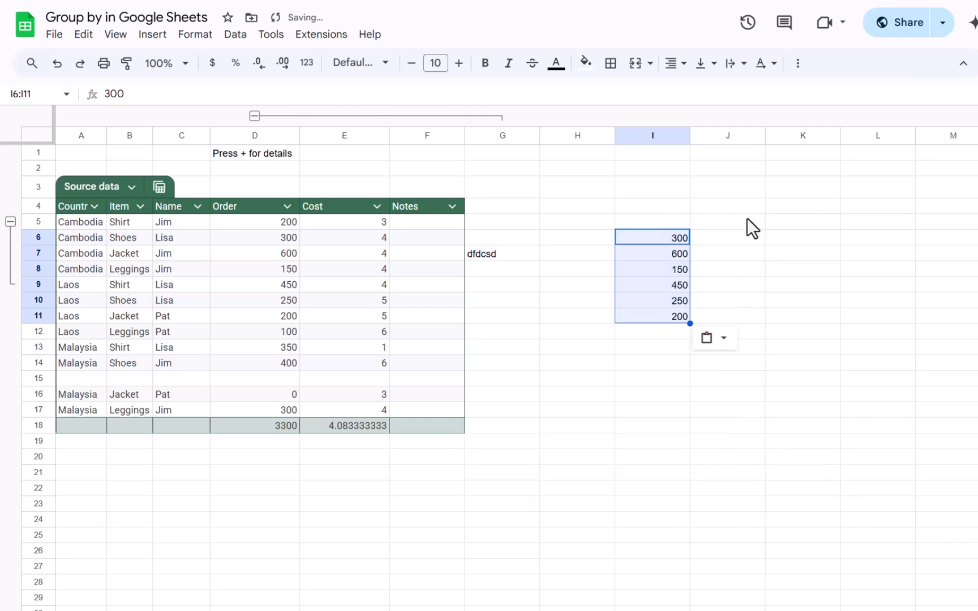
# Step: Enter =SUM(I6:I11) in K6, giving 1950
pyautogui.click(770, 236)
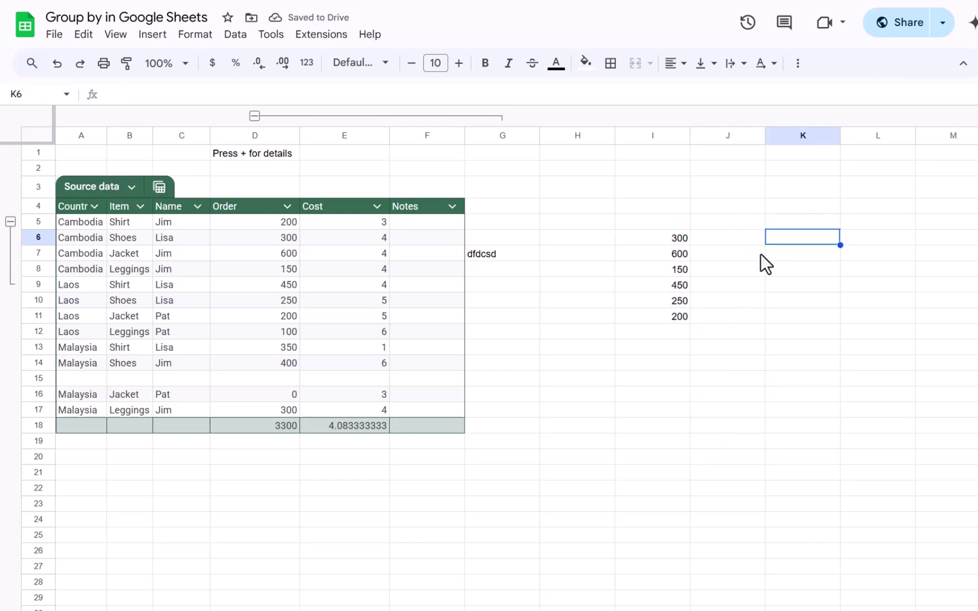
pyautogui.write('=sy')
pyautogui.press('BackSpace')
pyautogui.write('u')
pyautogui.press('Tab')
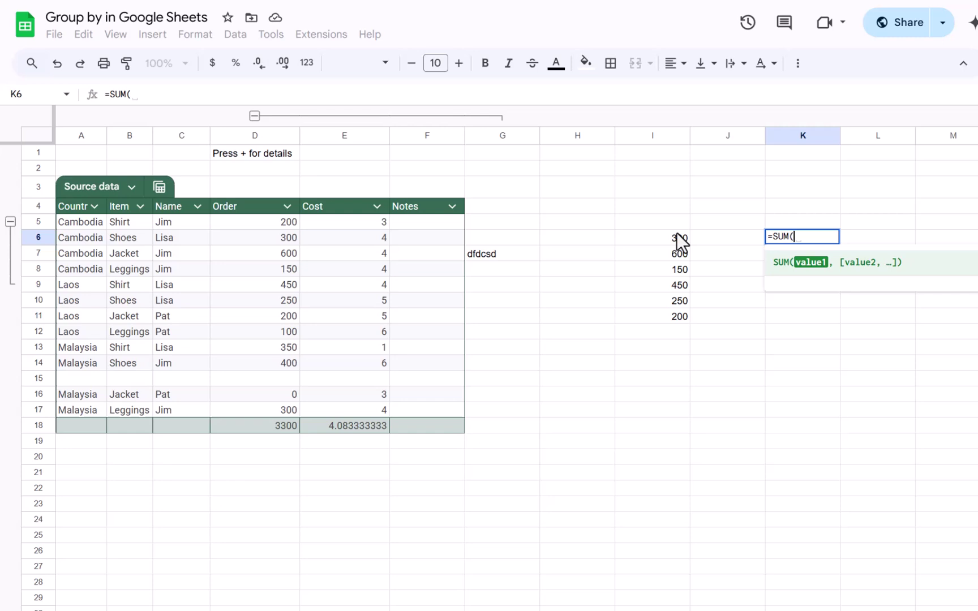
pyautogui.moveTo(677, 237); pyautogui.dragTo(677, 315)
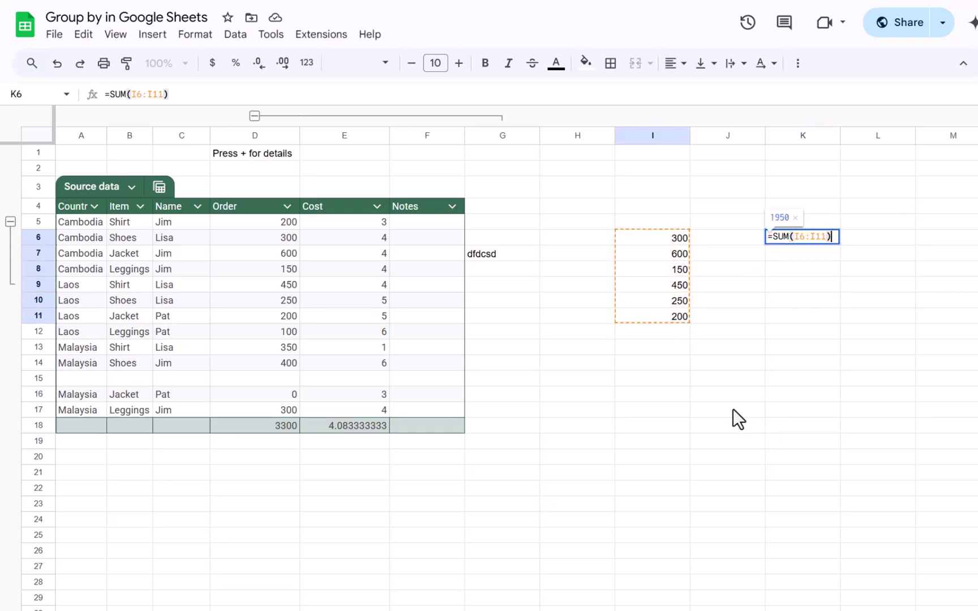
pyautogui.press('Return')
pyautogui.press('Up')
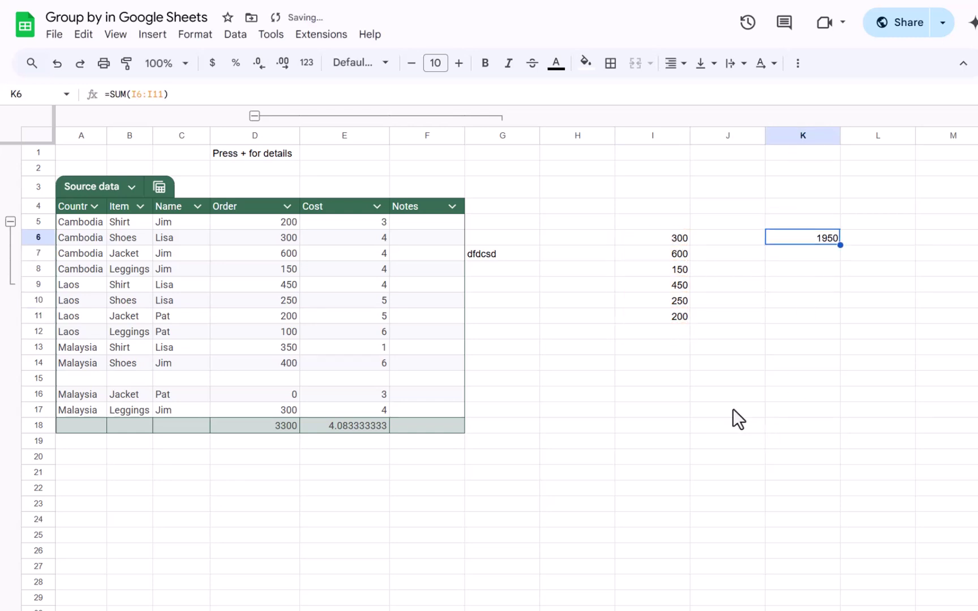
# Step: Add 210 in I12, confirm that K6 still sums only I6:I11 to 1950, and copy I6:I11
pyautogui.click(659, 328)
pyautogui.write('210')
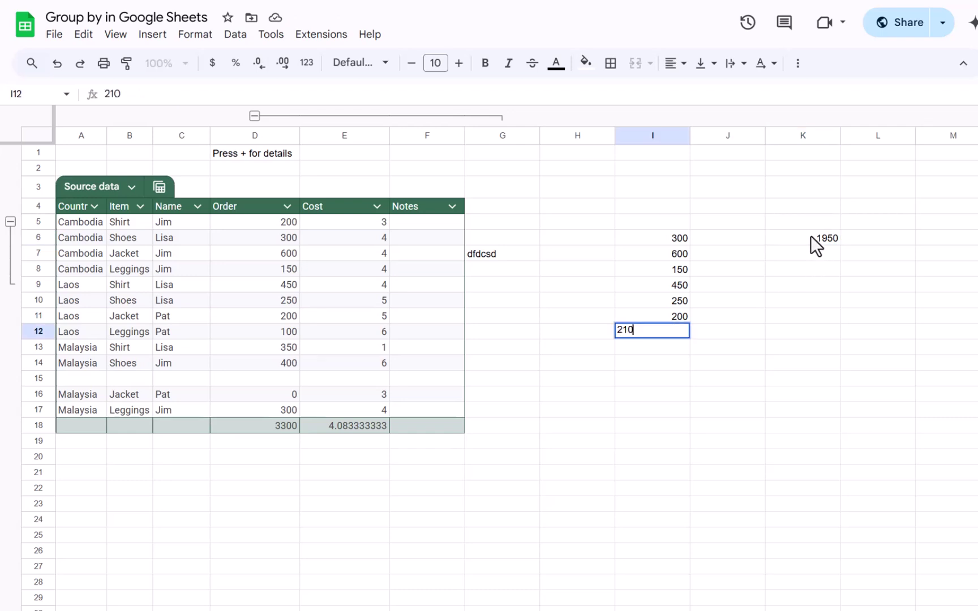
pyautogui.press('Return')
pyautogui.doubleClick(800, 236)
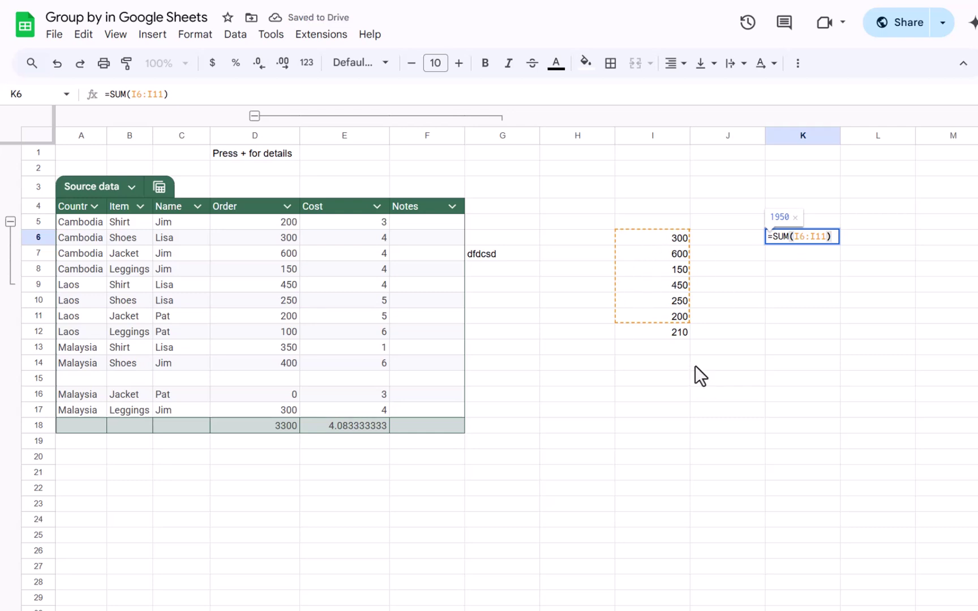
pyautogui.press('Escape')
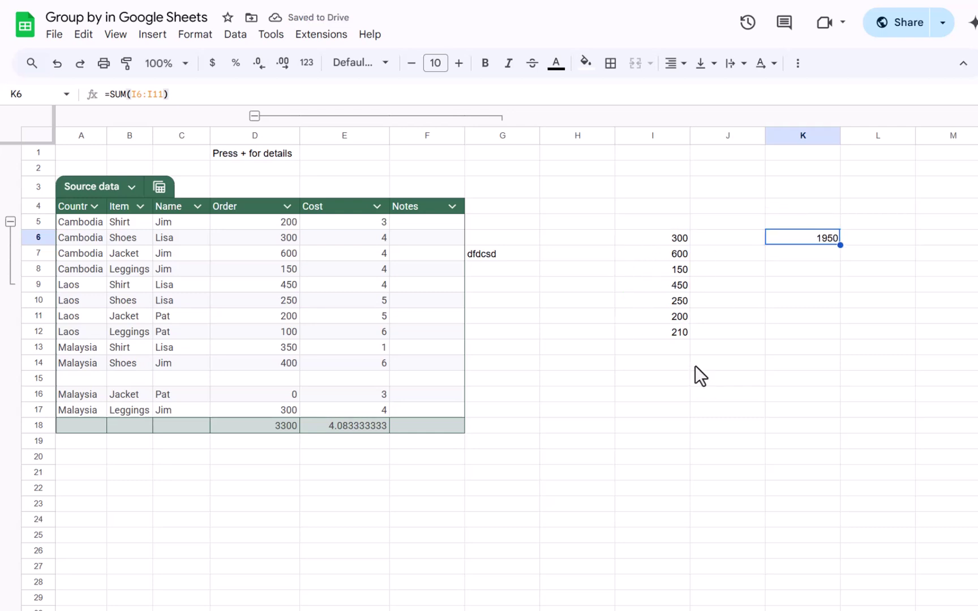
pyautogui.hotkey('ctrl', '[')
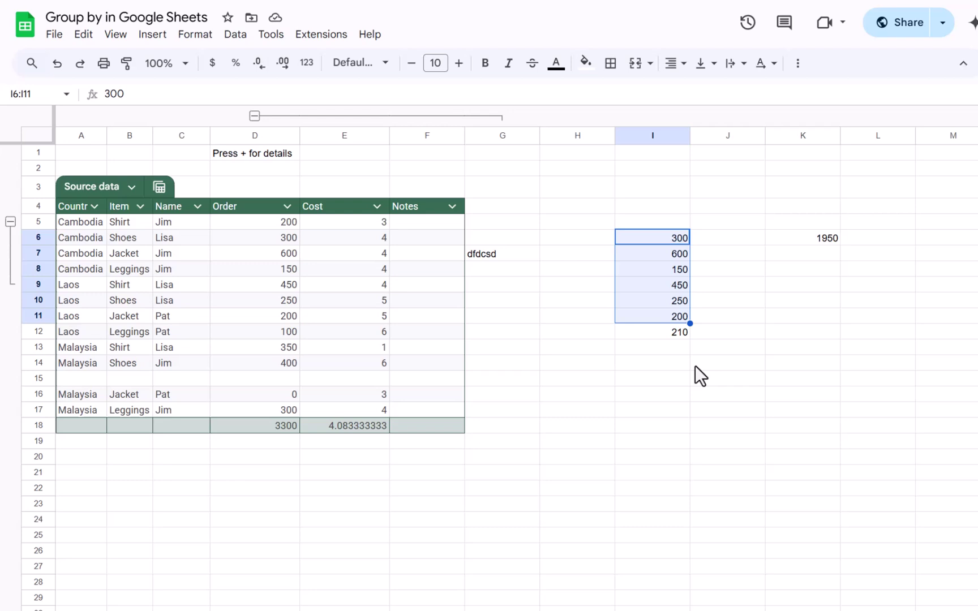
pyautogui.hotkey('ctrl', 'c')
# Step: Paste the values into K14:K19 under a 'Sales' header in K13 and convert the range to a table
pyautogui.click(805, 364)
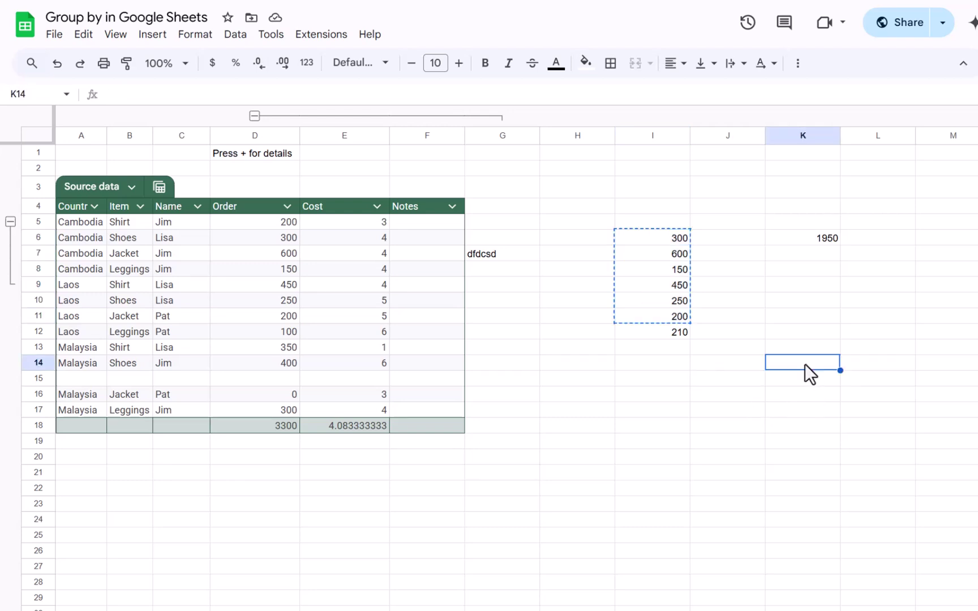
pyautogui.hotkey('ctrl', 'v')
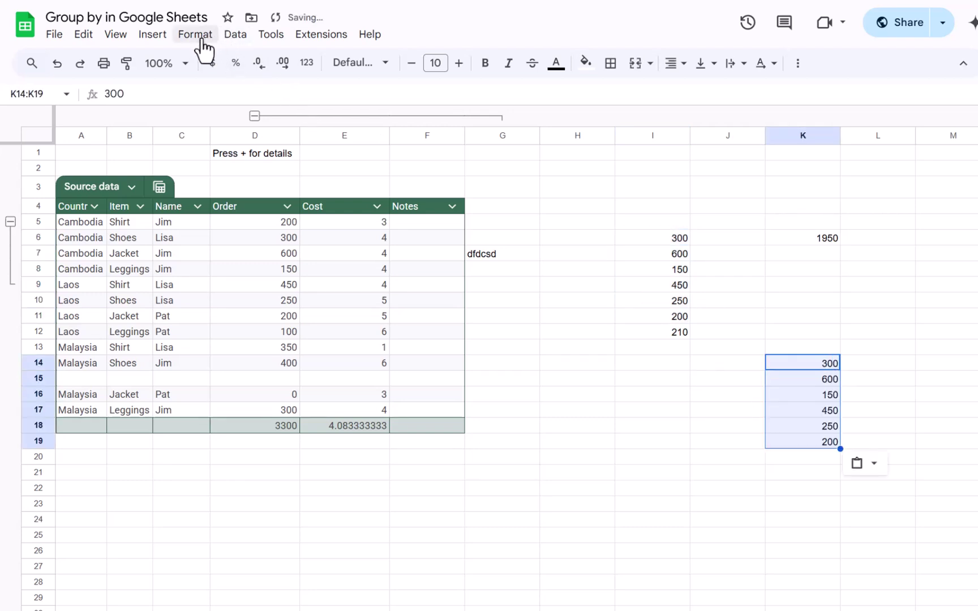
pyautogui.click(798, 352)
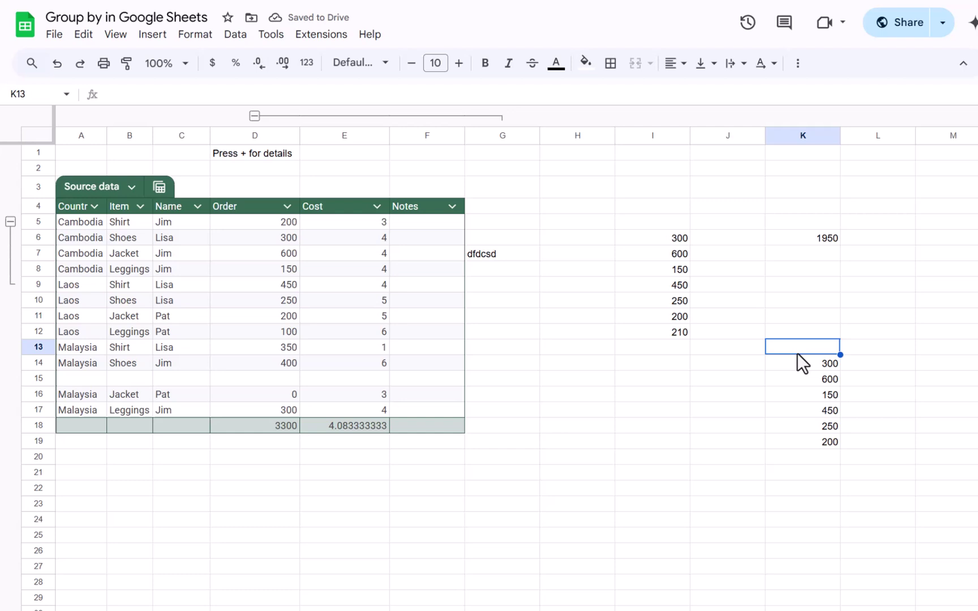
pyautogui.write('Sales')
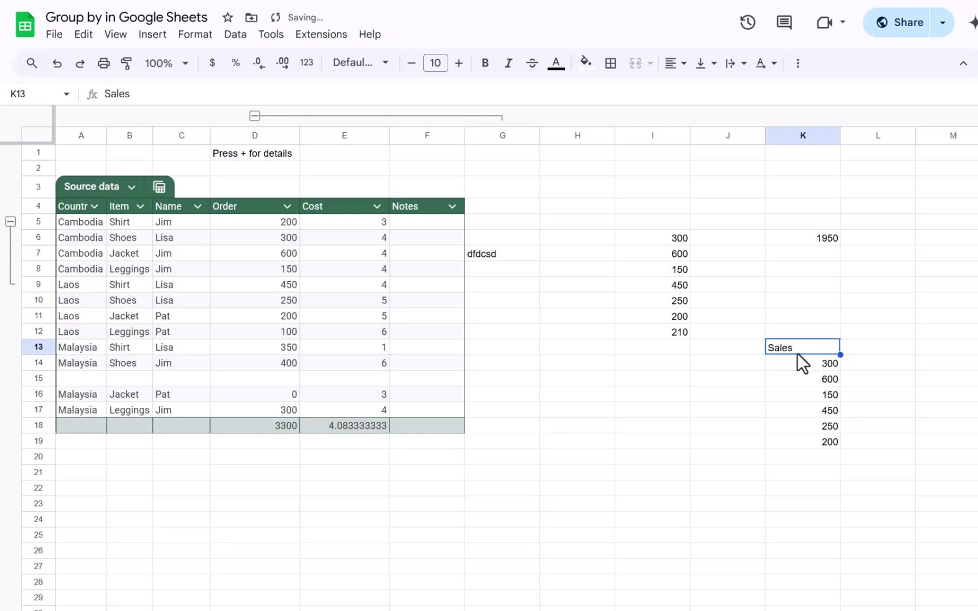
pyautogui.hotkey('ctrl', 'shift', 'Down')
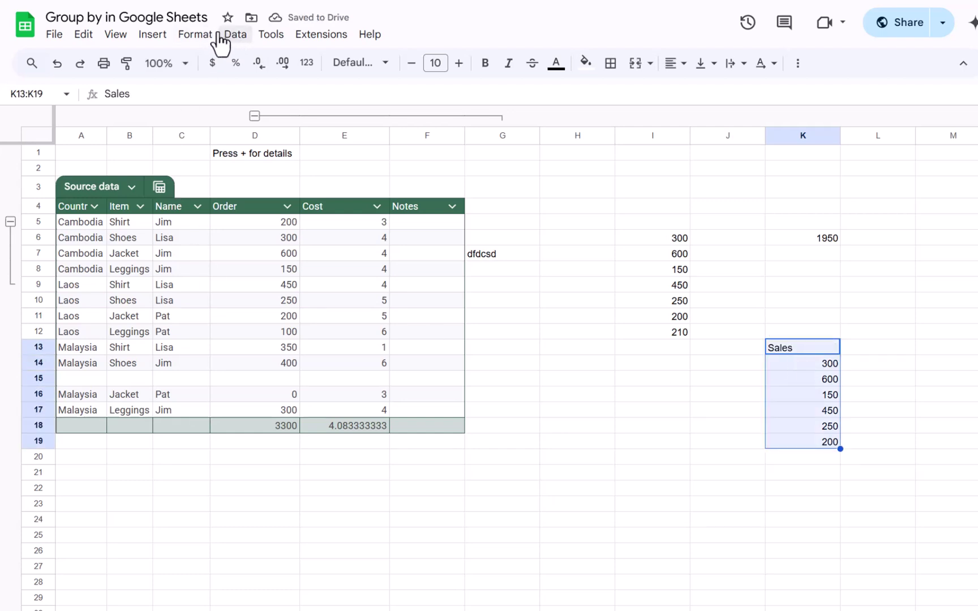
pyautogui.click(209, 43)
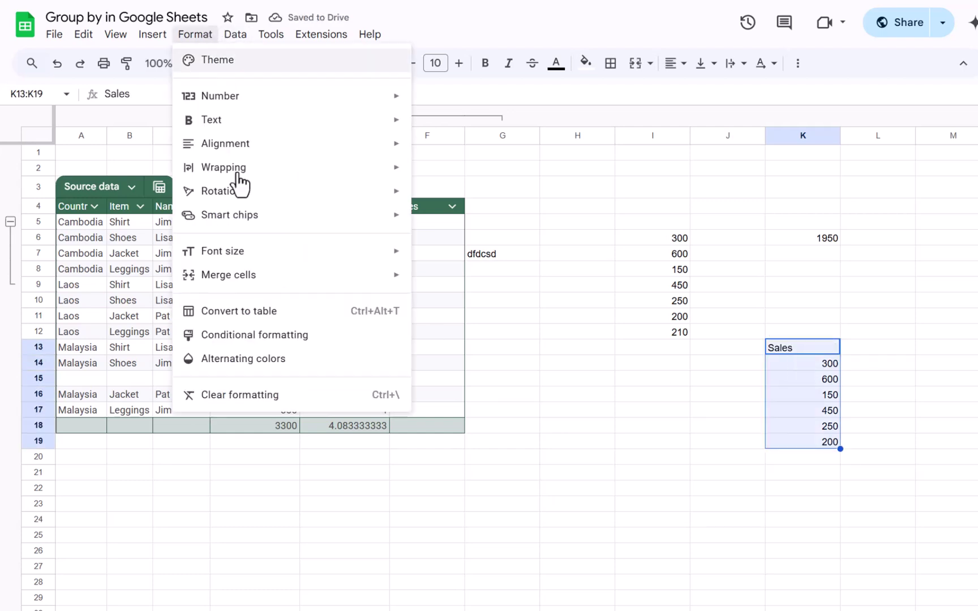
pyautogui.click(319, 314)
# Step: Total the table's Sales column in M14 with a SUM formula
pyautogui.click(920, 384)
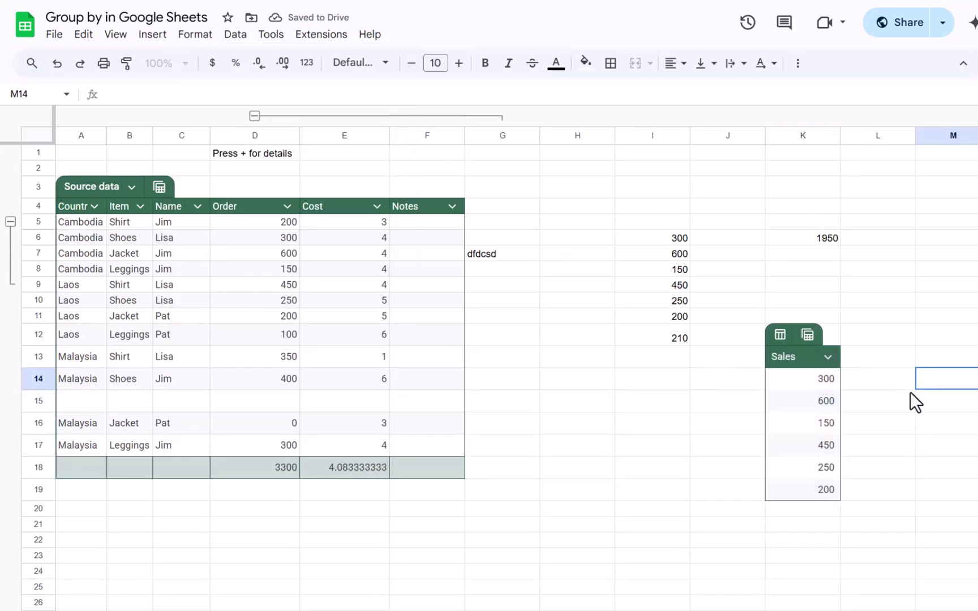
pyautogui.write('=sum')
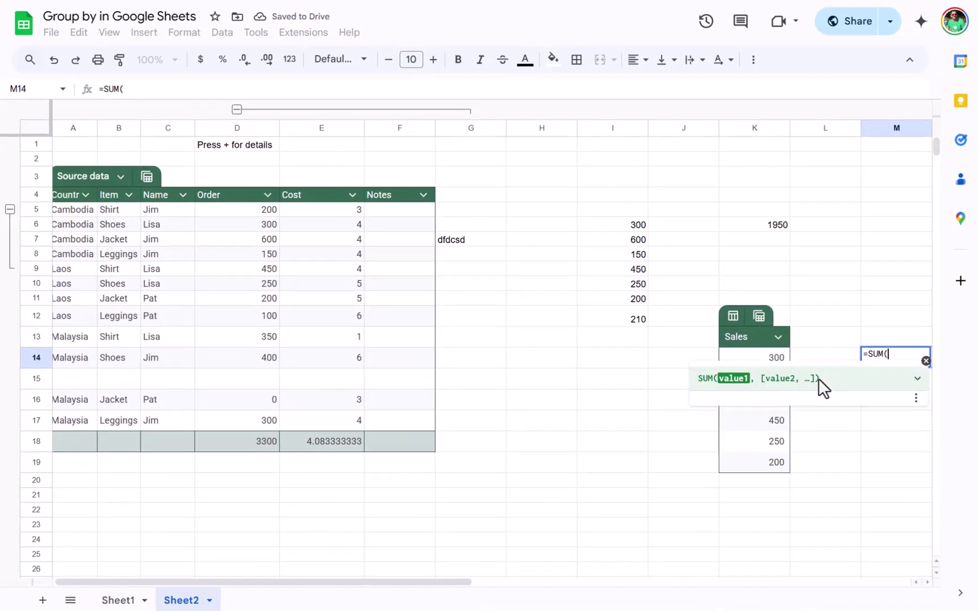
pyautogui.moveTo(764, 357); pyautogui.dragTo(780, 452)
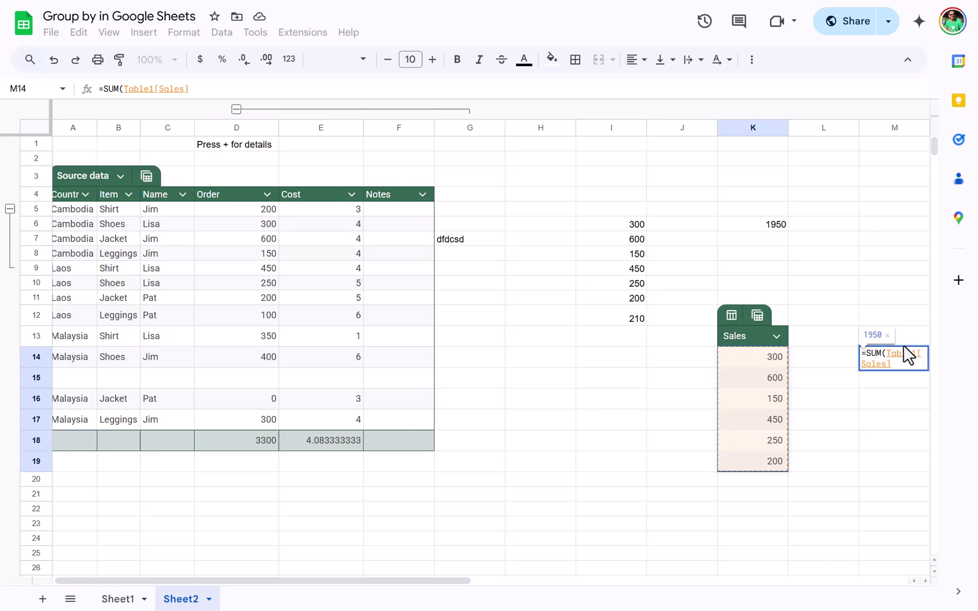
pyautogui.write(')')
pyautogui.press('Return')
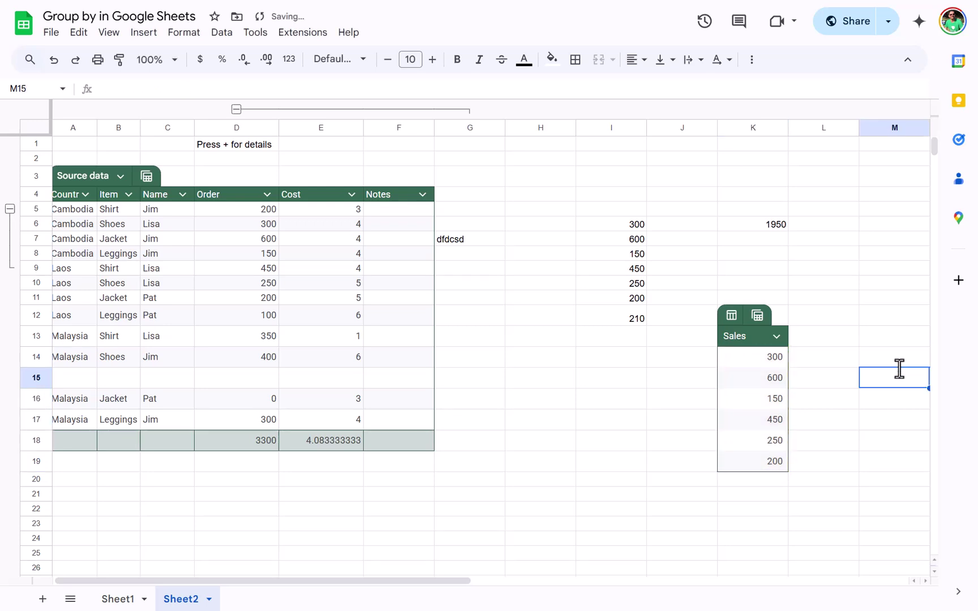
# Step: Add 210 in K20 below the Sales values and confirm that the M14 total becomes 2160
pyautogui.click(750, 478)
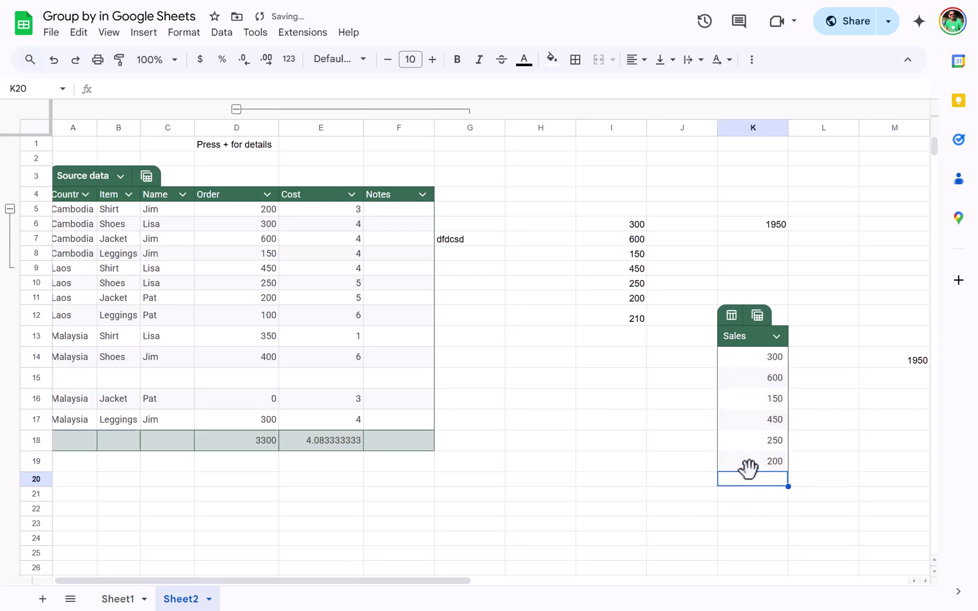
pyautogui.write('210')
pyautogui.press('Return')
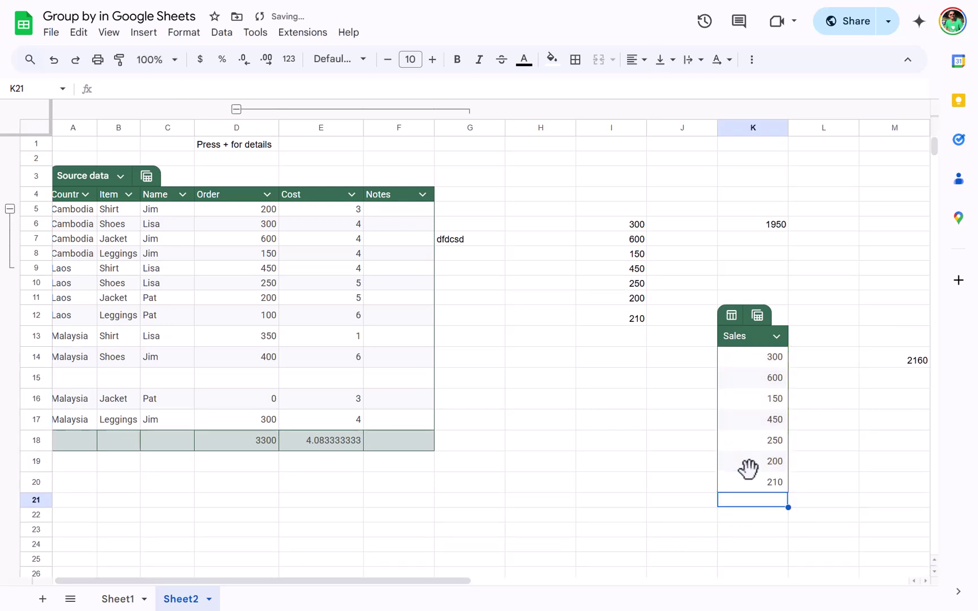
pyautogui.click(906, 362)
pyautogui.doubleClick(901, 356)
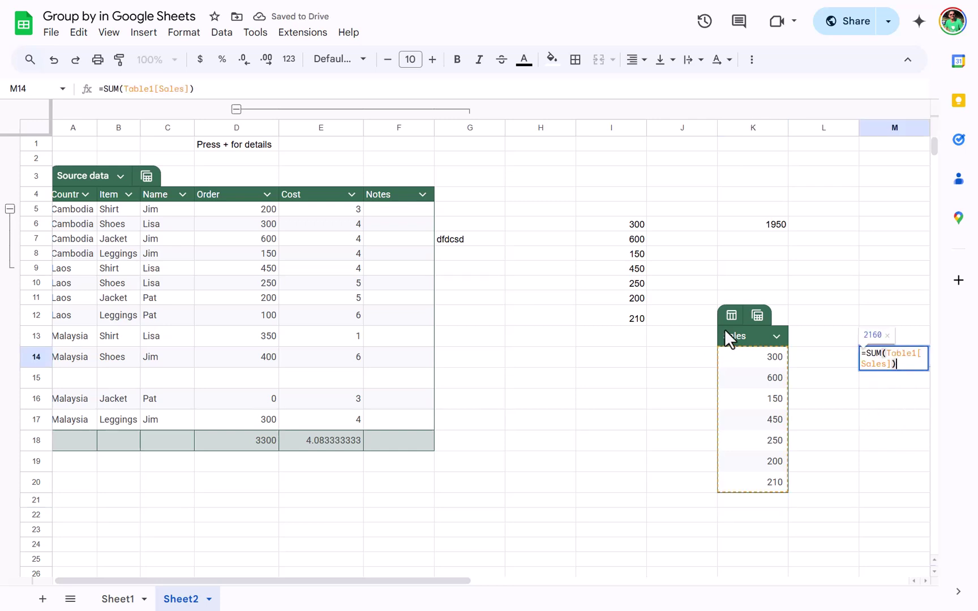
pyautogui.press('Escape')
# Step: Rename the Sales table from Table1 to Data
pyautogui.click(731, 315)
pyautogui.click(772, 339)
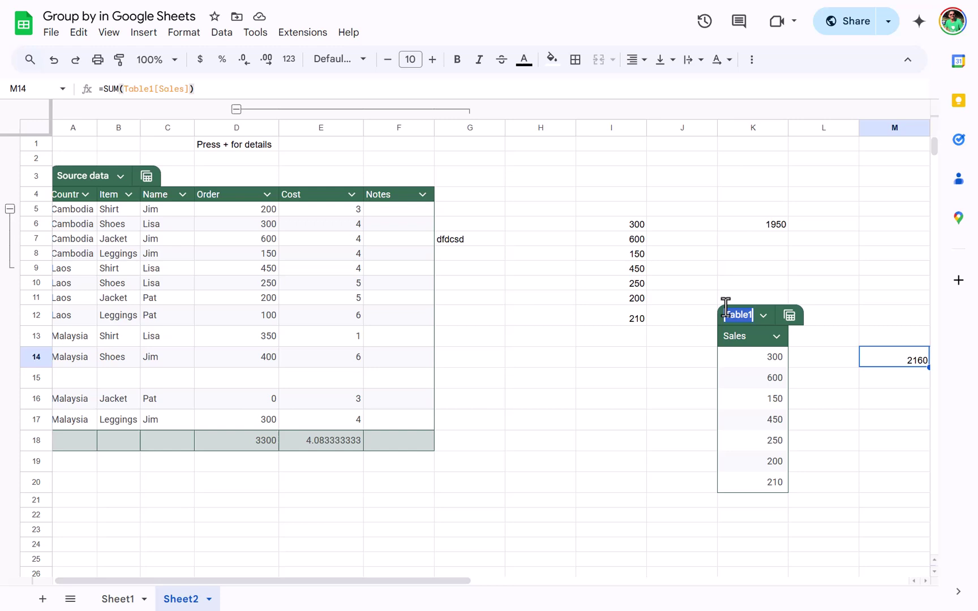
pyautogui.press('Return')
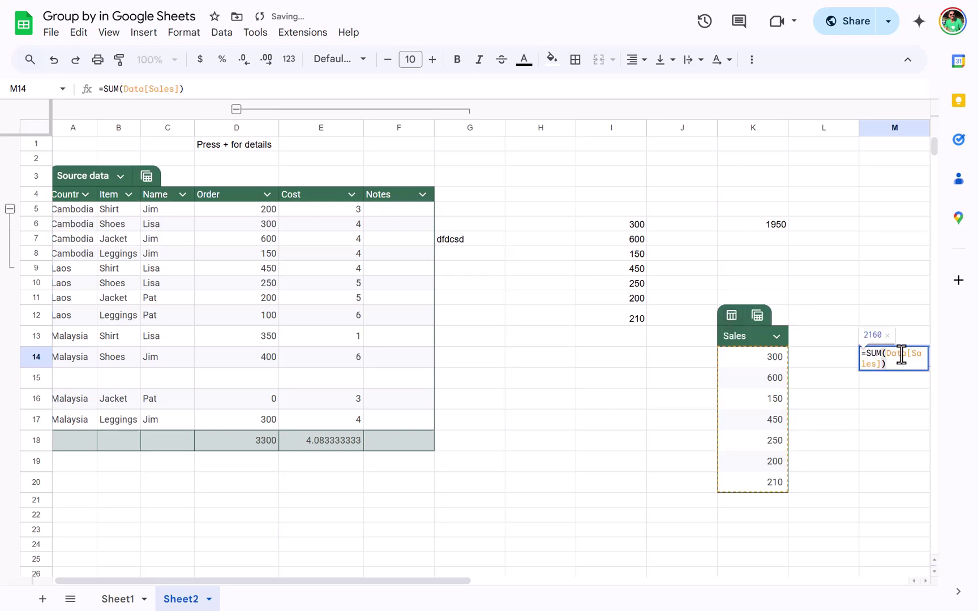
pyautogui.click(158, 267)
pyautogui.moveTo(225, 480); pyautogui.dragTo(34, 461)
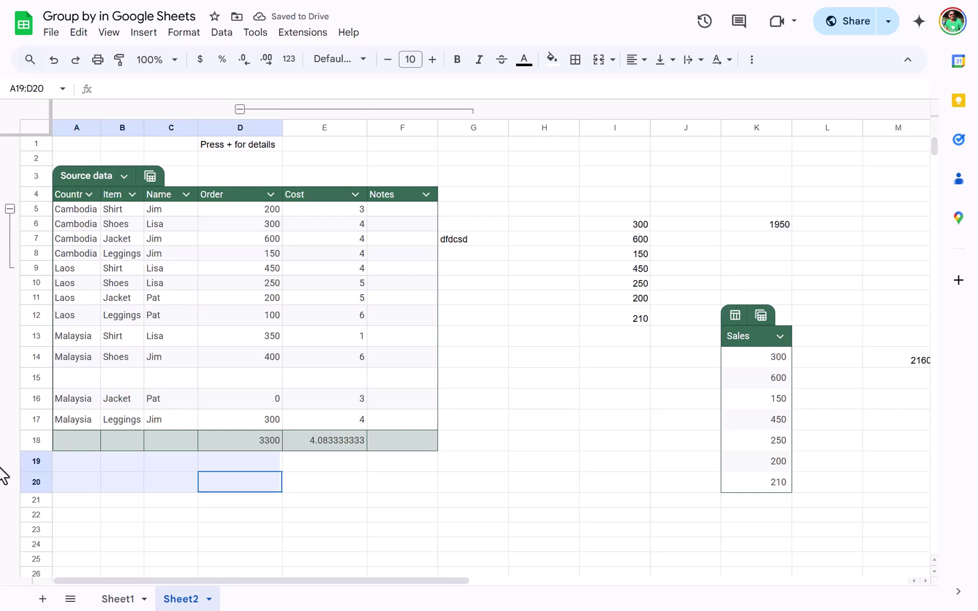
# Step: Delete all views saved on the sheet using Data > View options
pyautogui.click(589, 422)
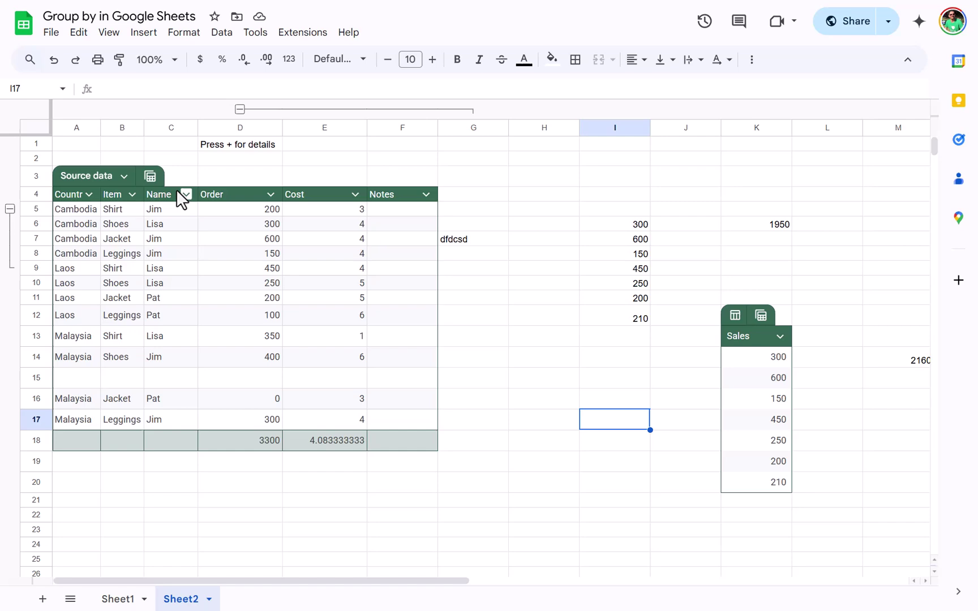
pyautogui.click(150, 177)
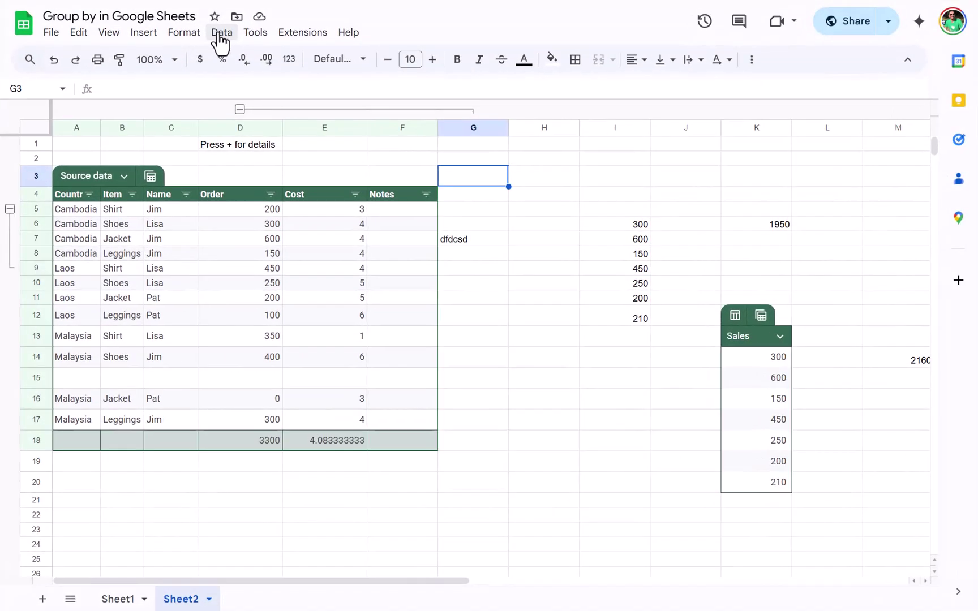
pyautogui.click(221, 32)
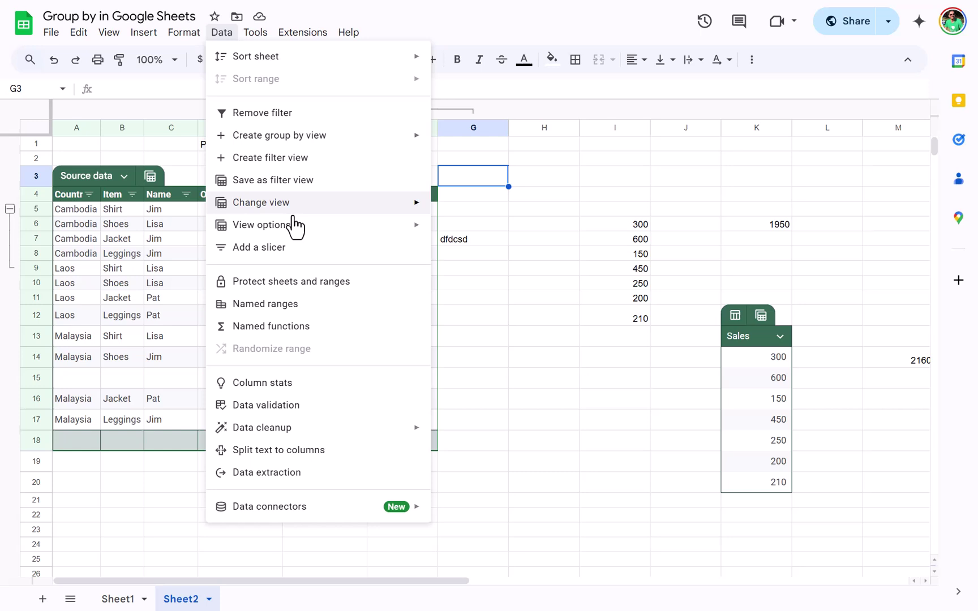
pyautogui.moveTo(277, 225)
pyautogui.click(552, 244)
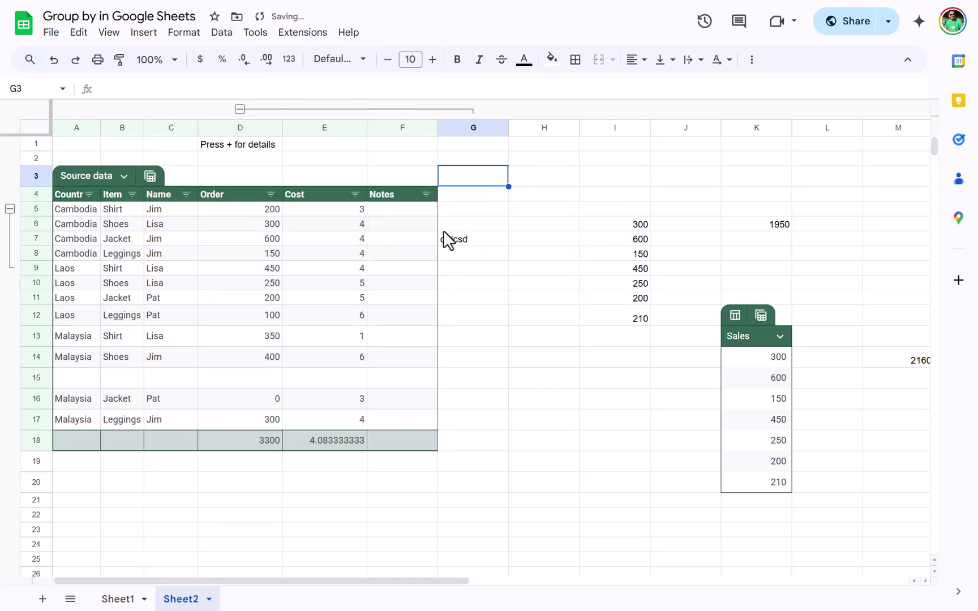
# Step: Create a filter view on Source data with the Name column limited to Jim, showing 6 of 14 rows
pyautogui.click(151, 177)
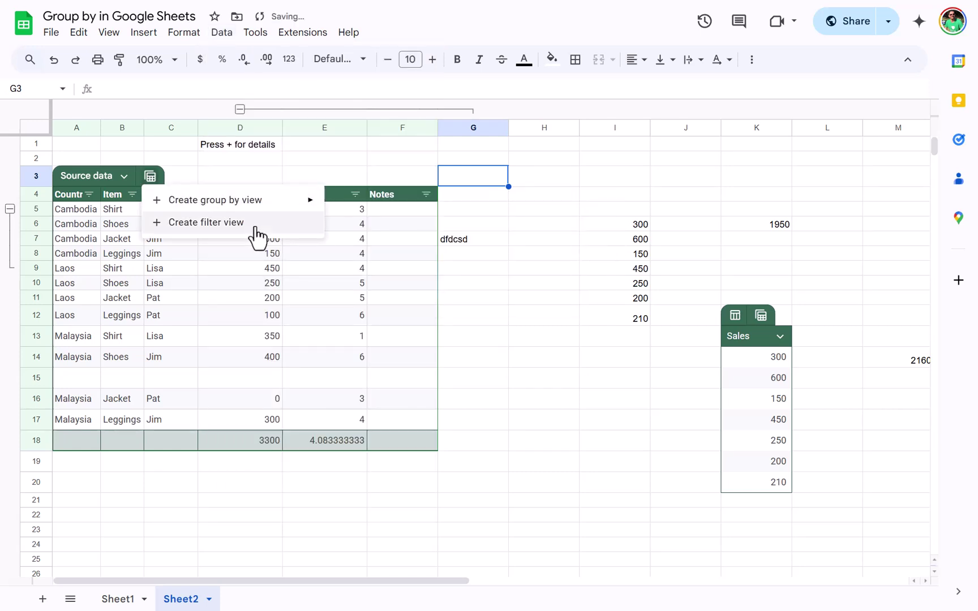
pyautogui.click(217, 226)
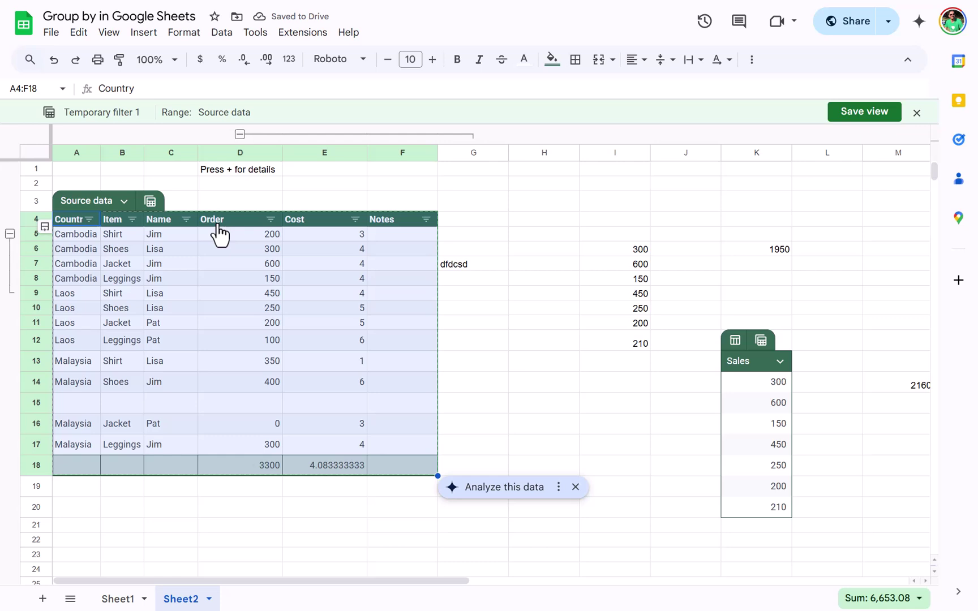
pyautogui.click(255, 239)
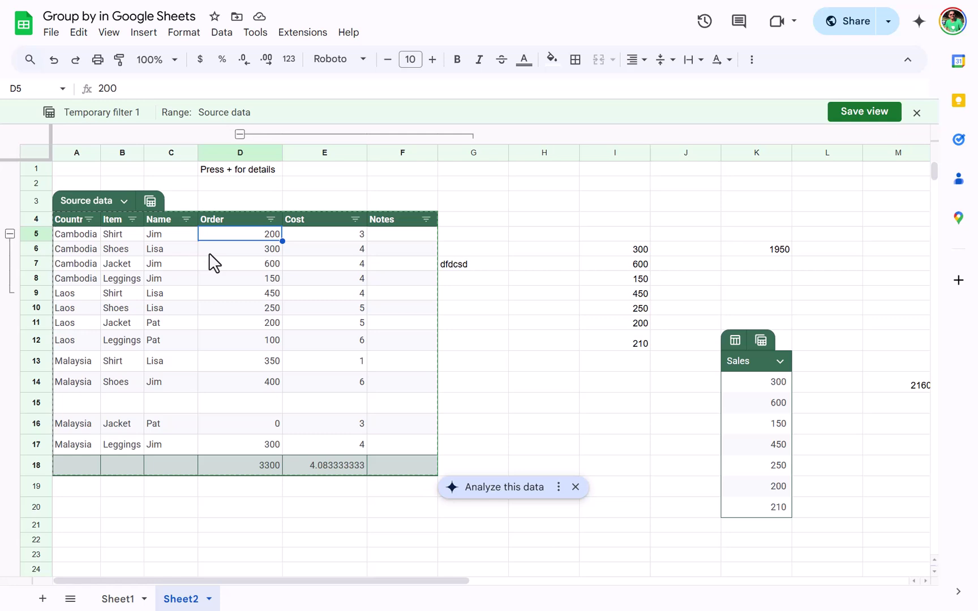
pyautogui.click(186, 220)
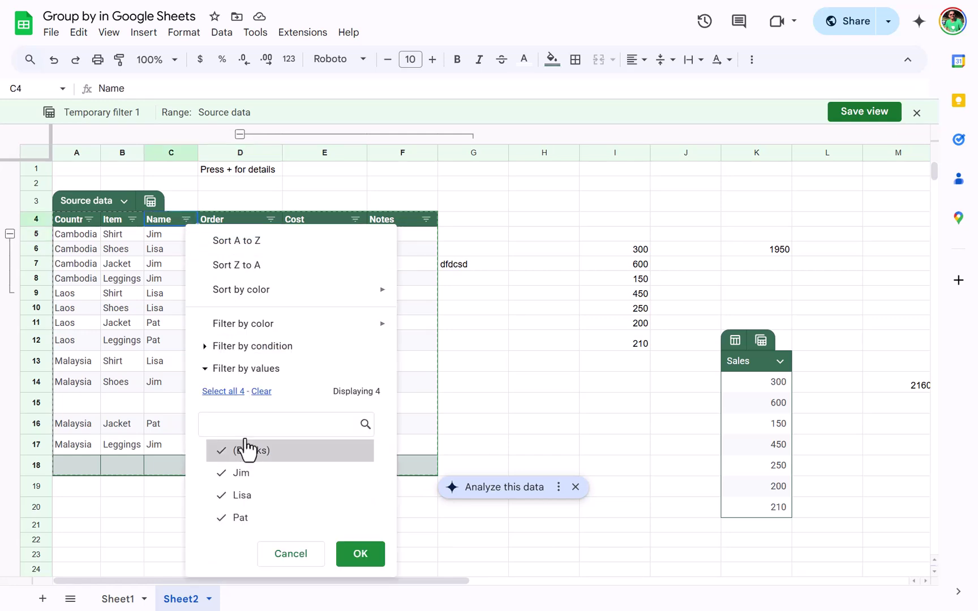
pyautogui.click(261, 391)
pyautogui.click(249, 473)
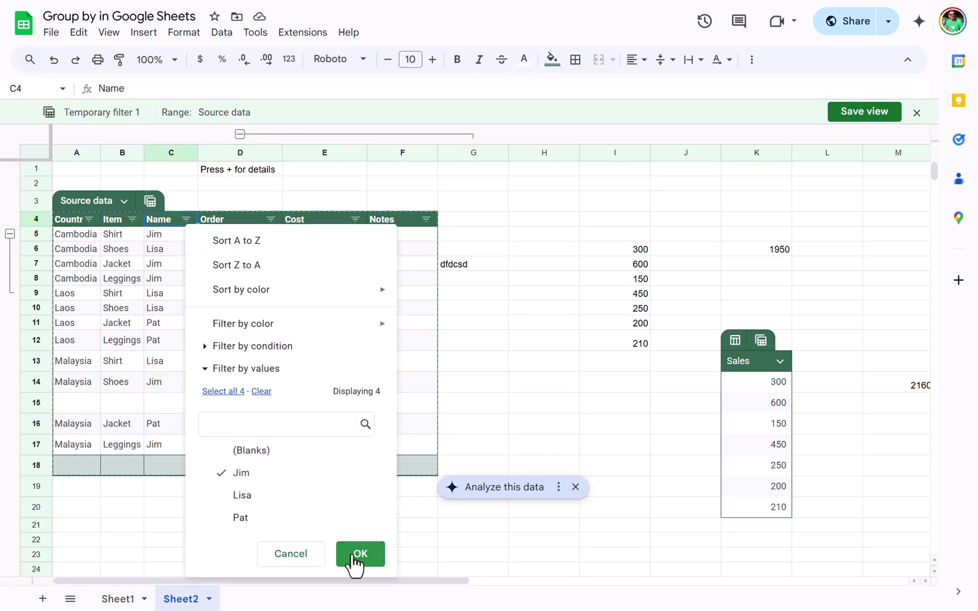
pyautogui.click(361, 557)
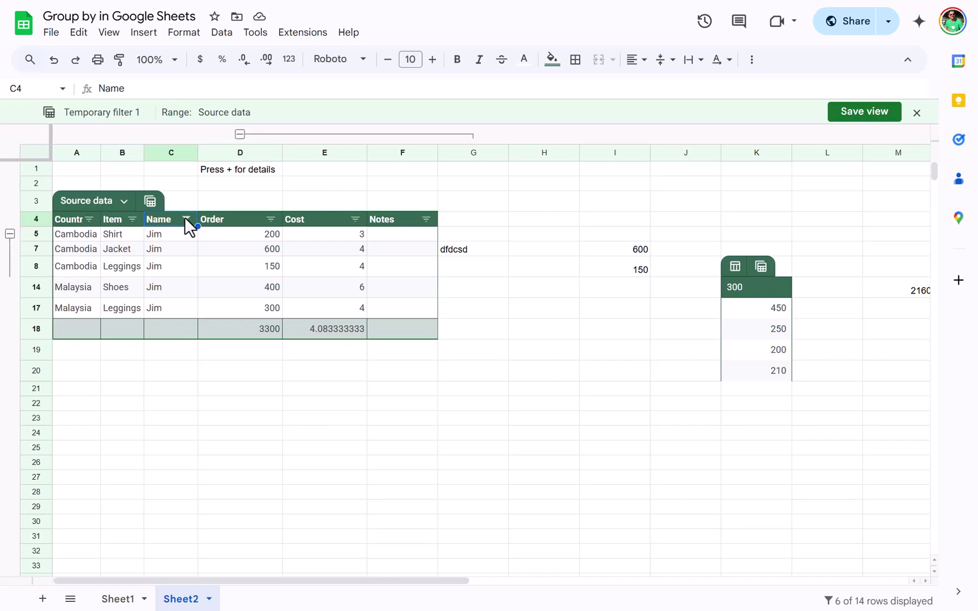
# Step: Exit the temporary filter and save it as a view named 'Jim data'
pyautogui.click(153, 200)
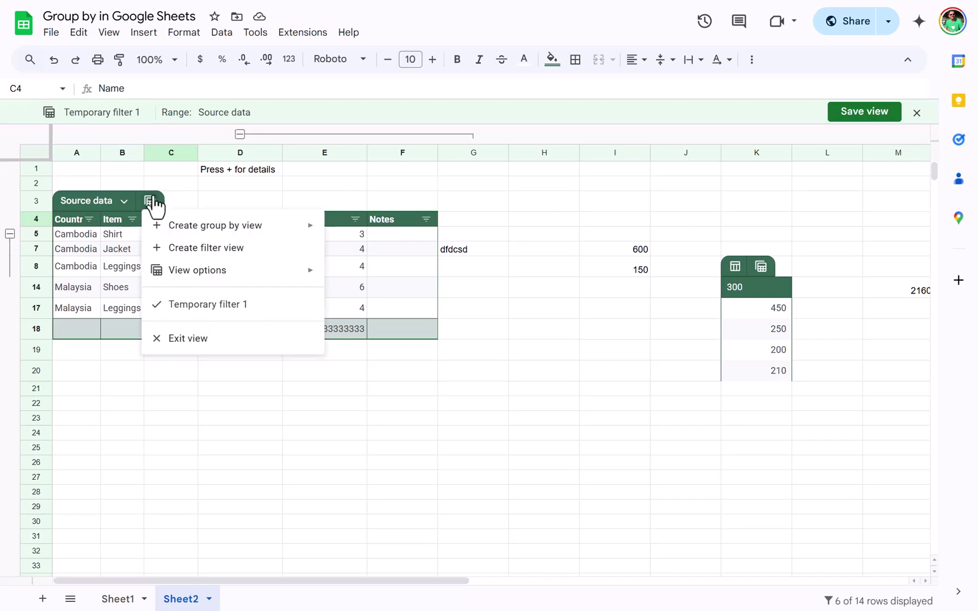
pyautogui.click(208, 340)
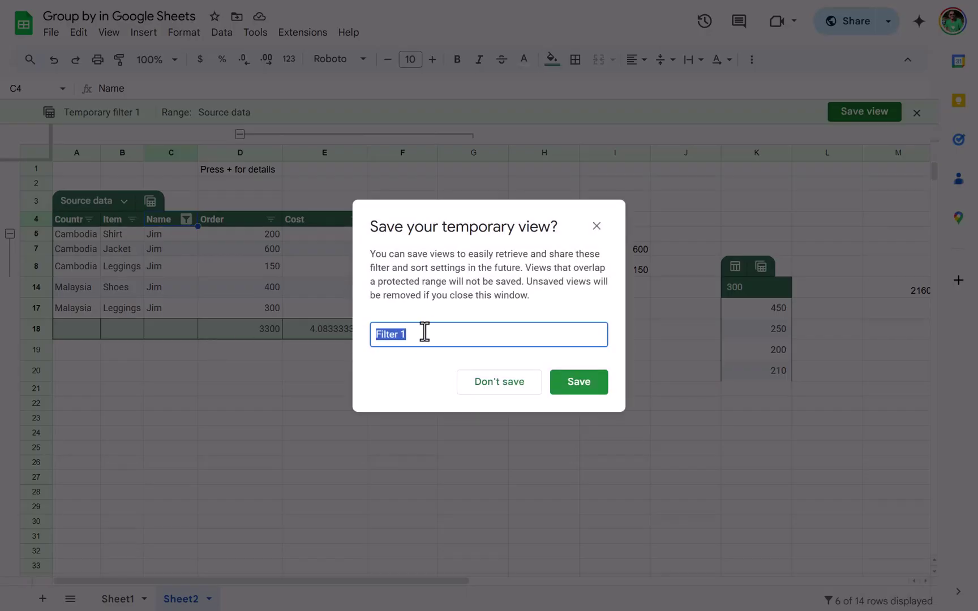
pyautogui.write('Ji')
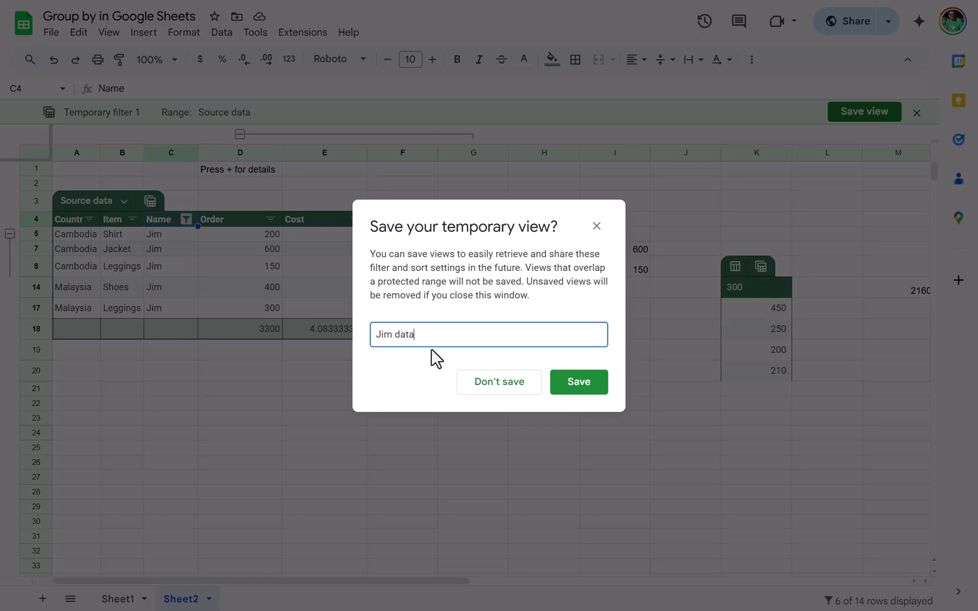
pyautogui.write('m data')
pyautogui.press('Return')
pyautogui.click(156, 225)
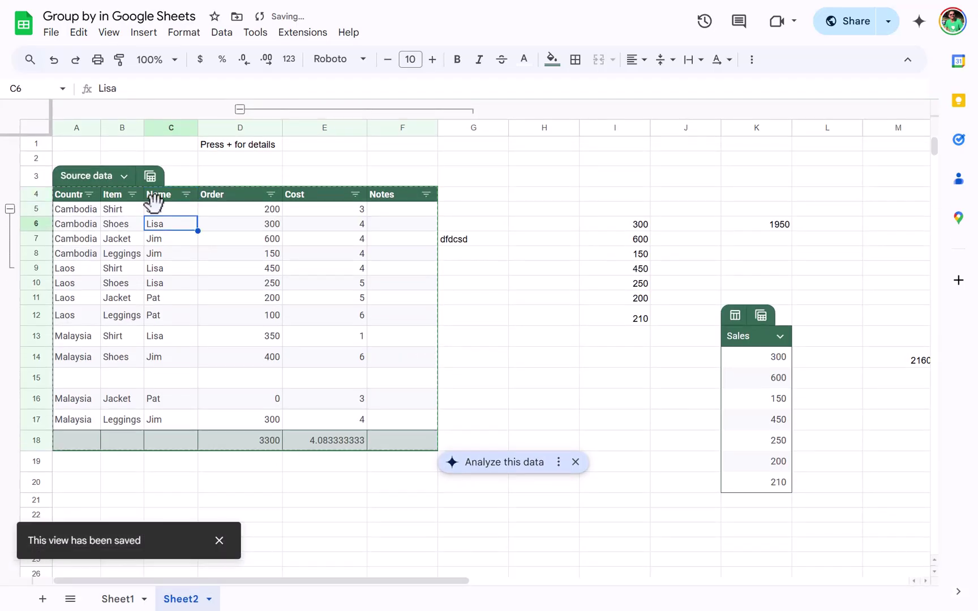
# Step: Reapply the Jim data view, then exit it so Source data shows all rows again
pyautogui.click(150, 176)
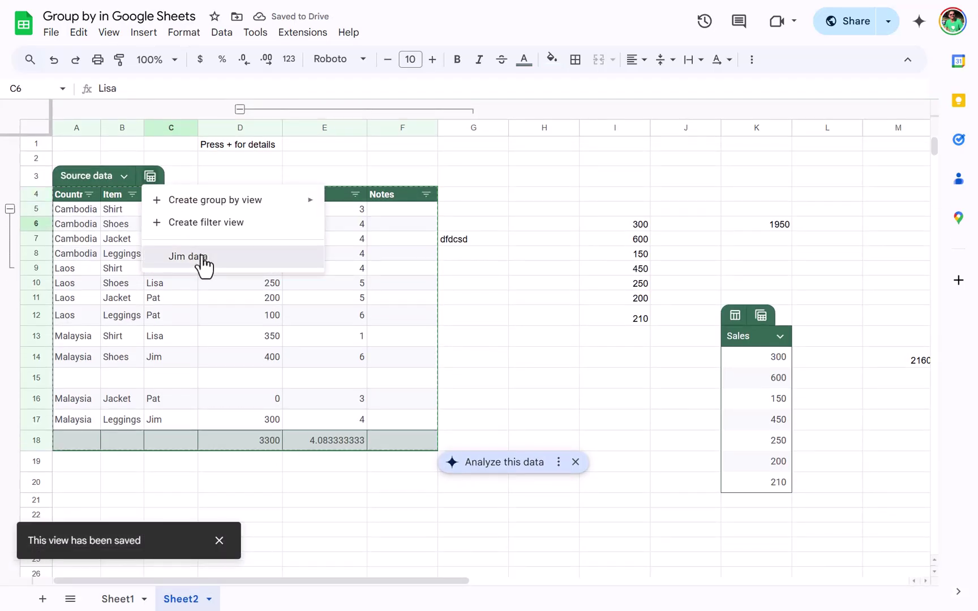
pyautogui.click(202, 257)
pyautogui.click(151, 201)
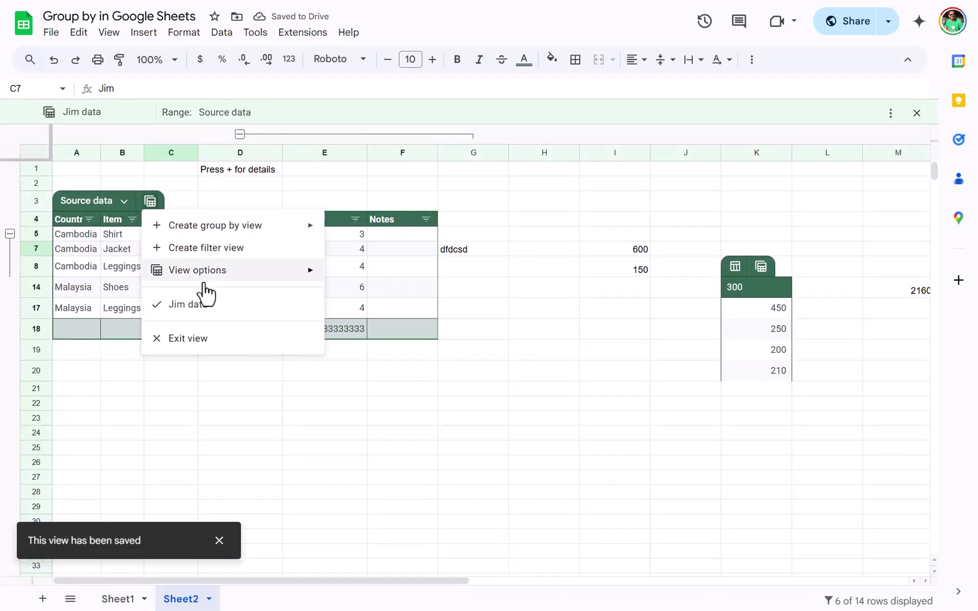
pyautogui.click(228, 339)
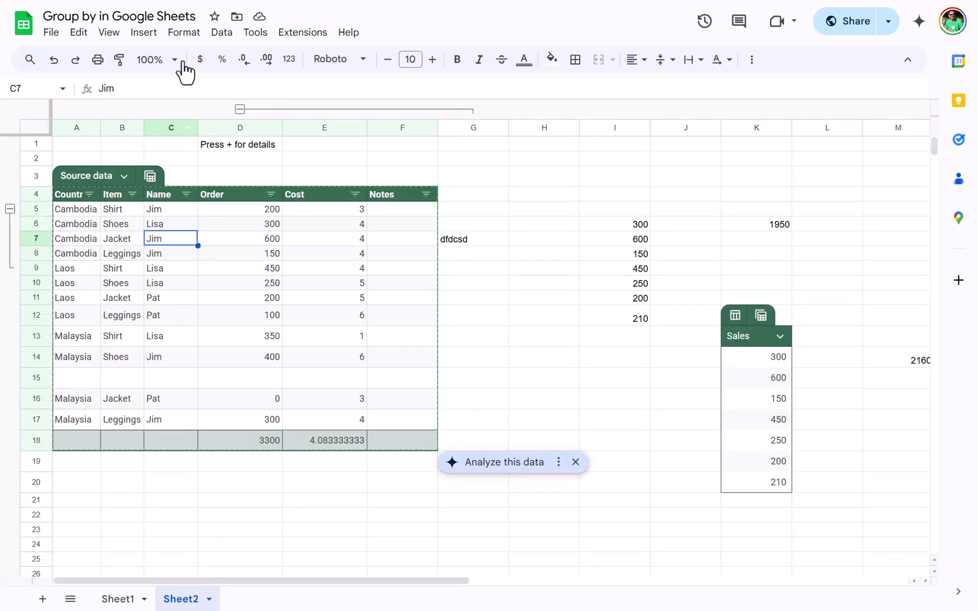
pyautogui.click(221, 32)
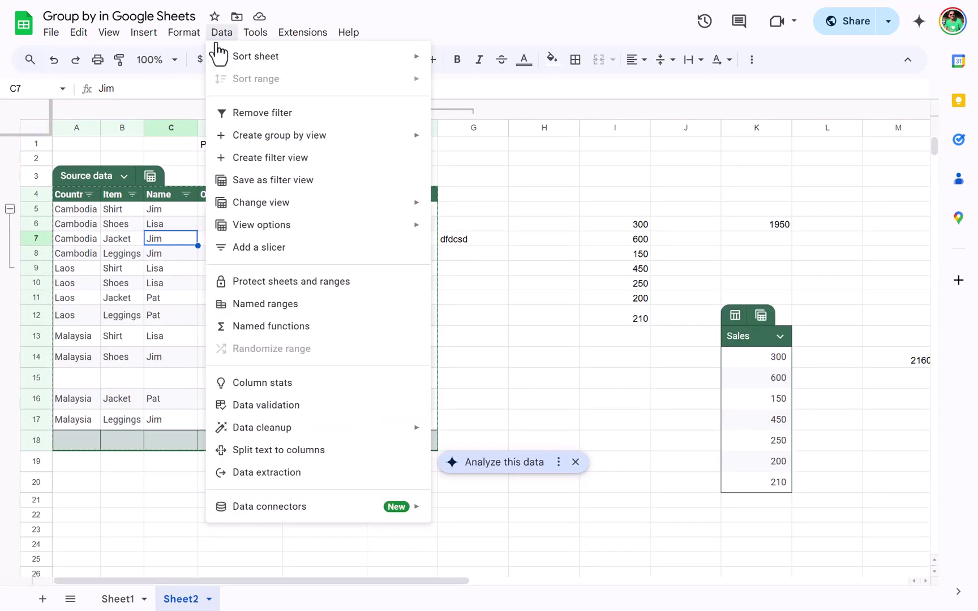
pyautogui.moveTo(317, 203)
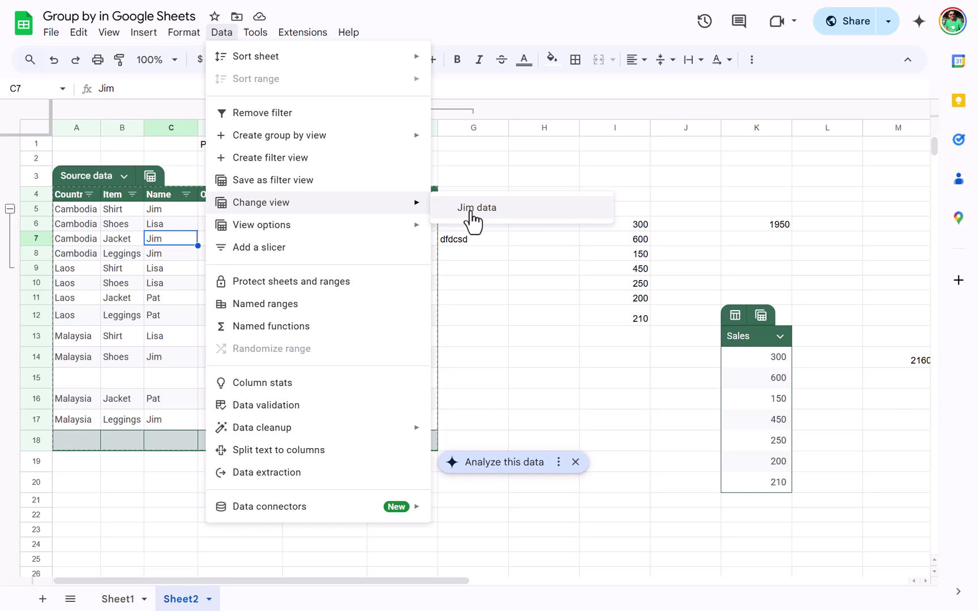
pyautogui.click(163, 285)
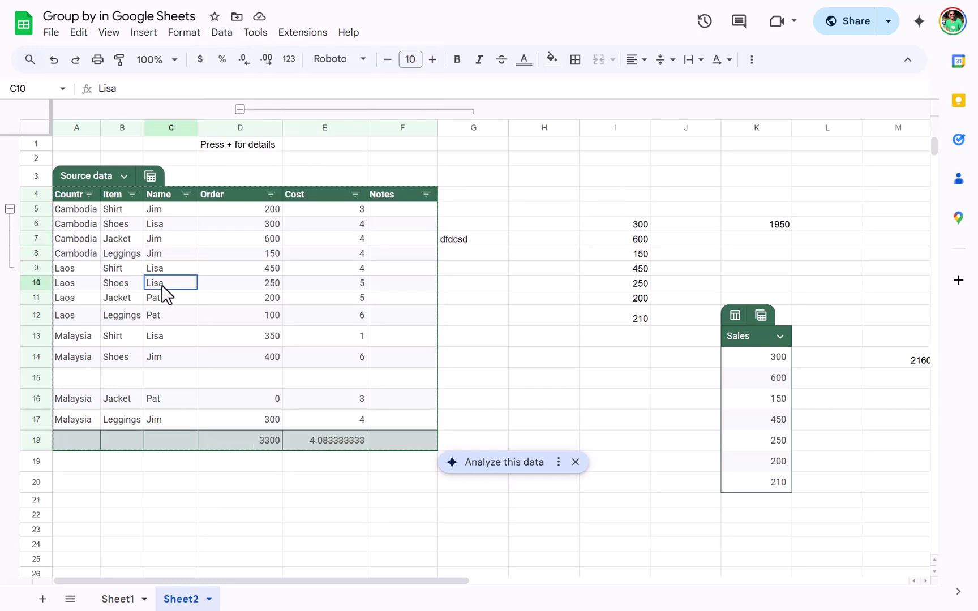
pyautogui.click(218, 239)
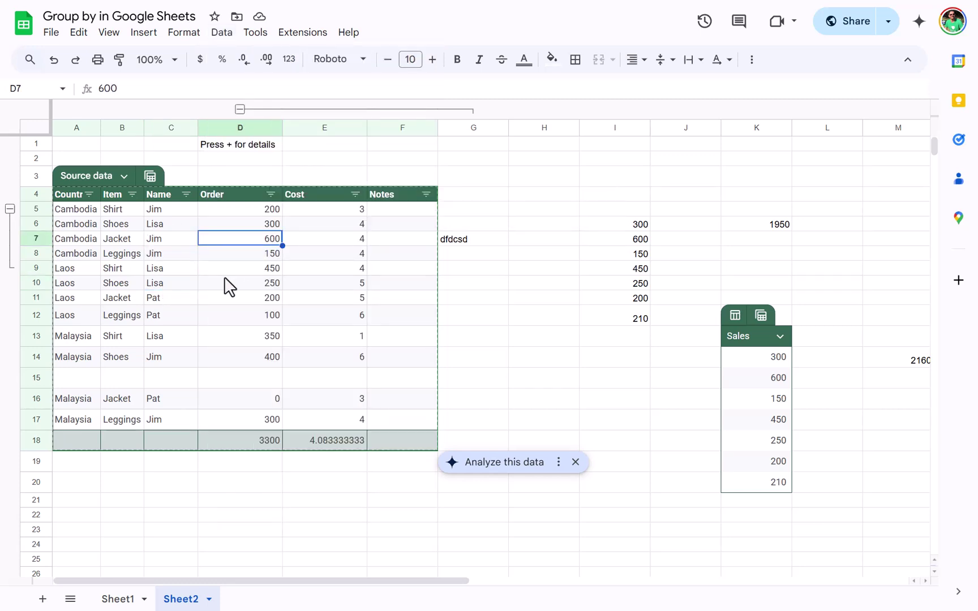